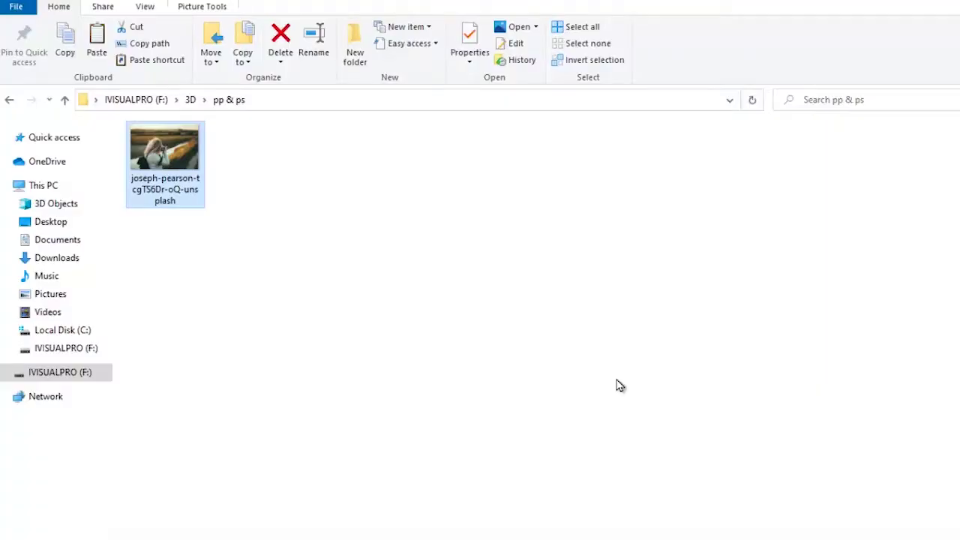
Open the river photo from File Explorer in Adobe Photoshop 2021
right_click(156, 123)
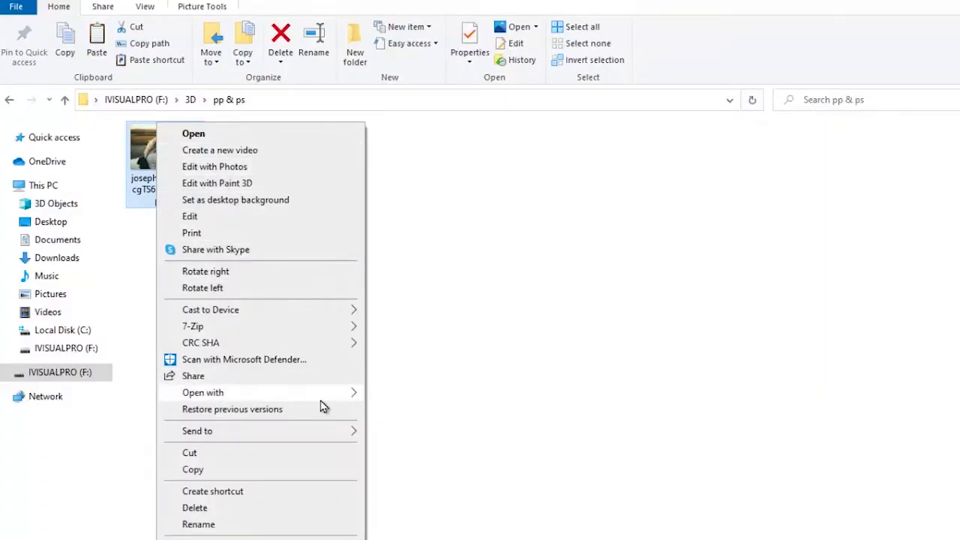
mouse_move(321, 398)
click(422, 235)
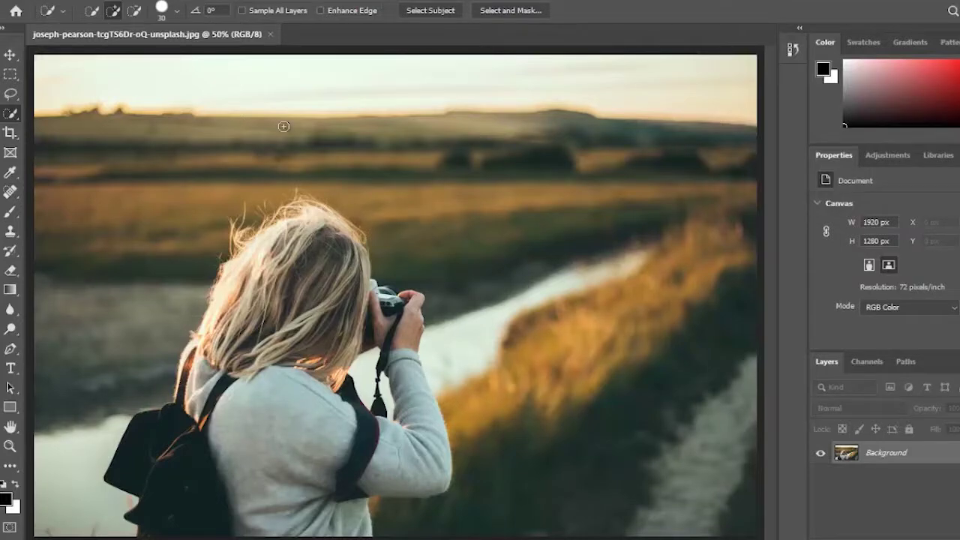
Select the girl, including her hair, backpack and camera, with the Quick Selection Tool
right_click(9, 116)
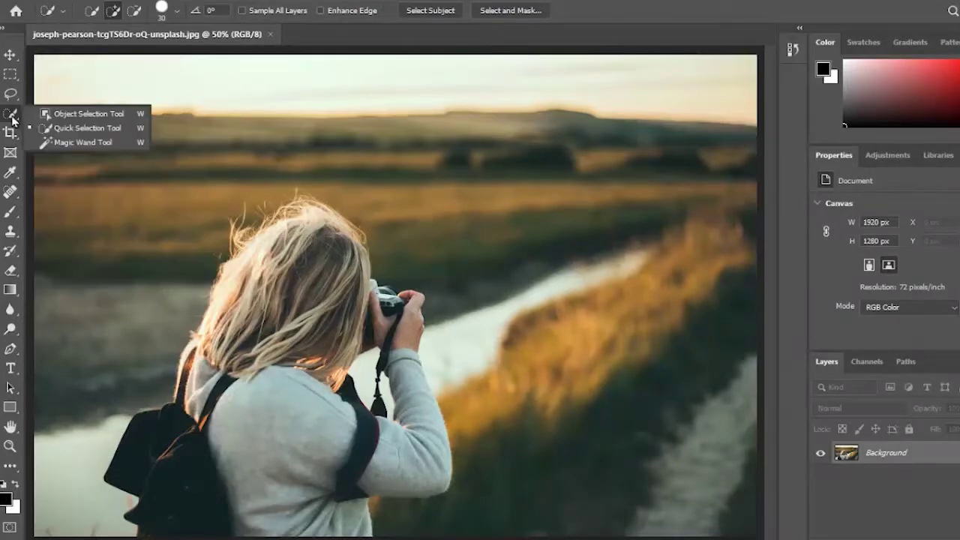
click(69, 127)
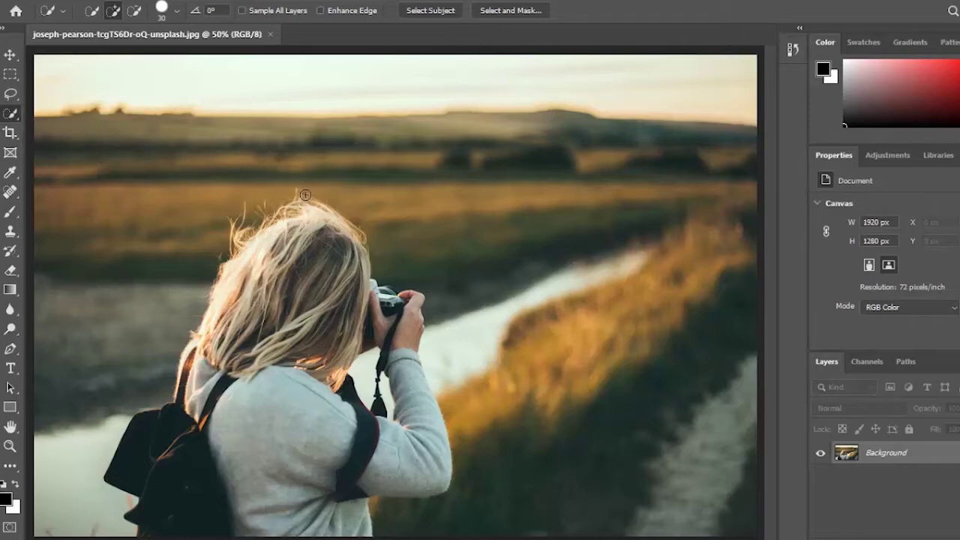
drag(267, 222, 249, 231)
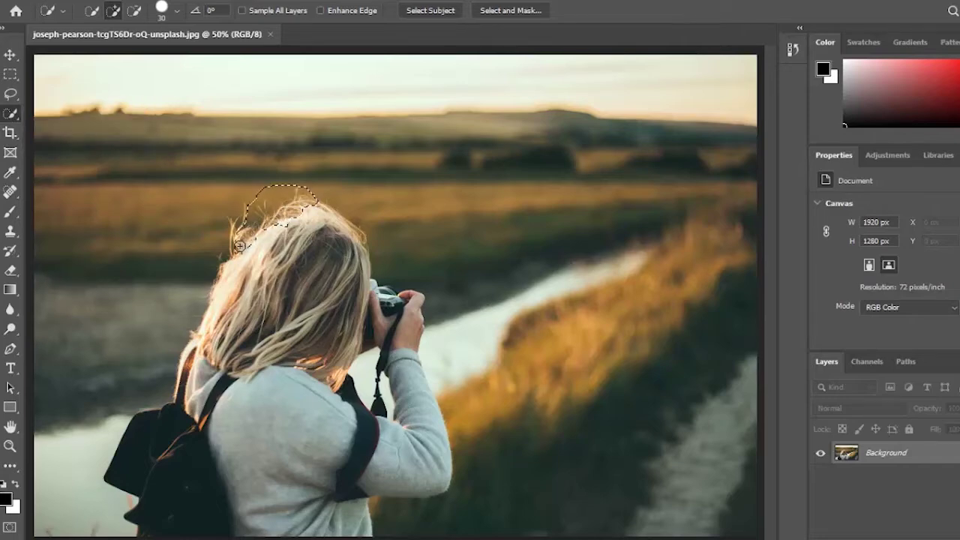
mouse_move(211, 305)
mouse_down()
mouse_move(138, 468)
mouse_move(171, 511)
mouse_move(209, 467)
mouse_move(352, 394)
mouse_move(259, 348)
mouse_move(281, 336)
mouse_move(289, 270)
mouse_move(315, 225)
mouse_move(356, 255)
mouse_move(373, 325)
mouse_move(404, 299)
mouse_move(411, 352)
mouse_move(382, 375)
mouse_move(447, 488)
mouse_move(409, 495)
mouse_up()
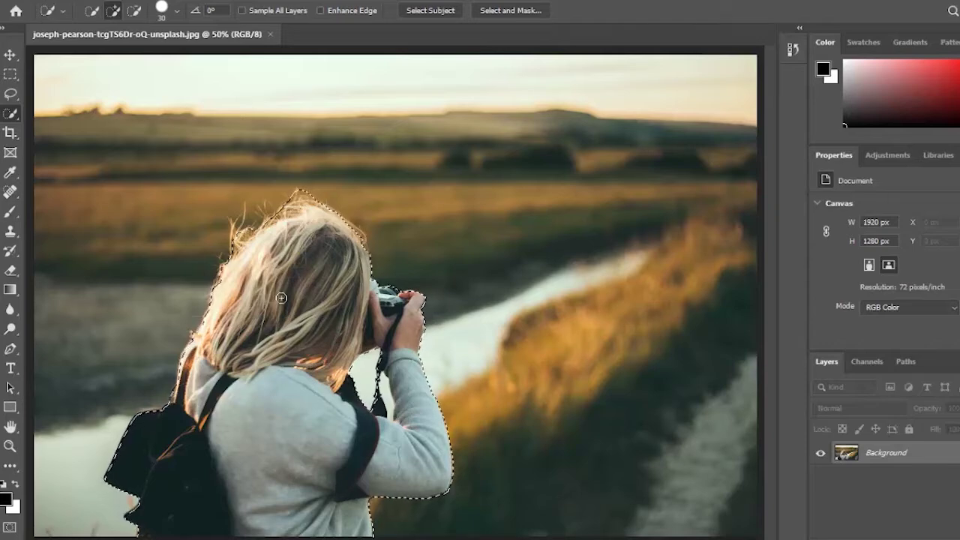
Smooth the selection with a 2-pixel sample radius and copy the girl onto Layer 1
key(alt+s)
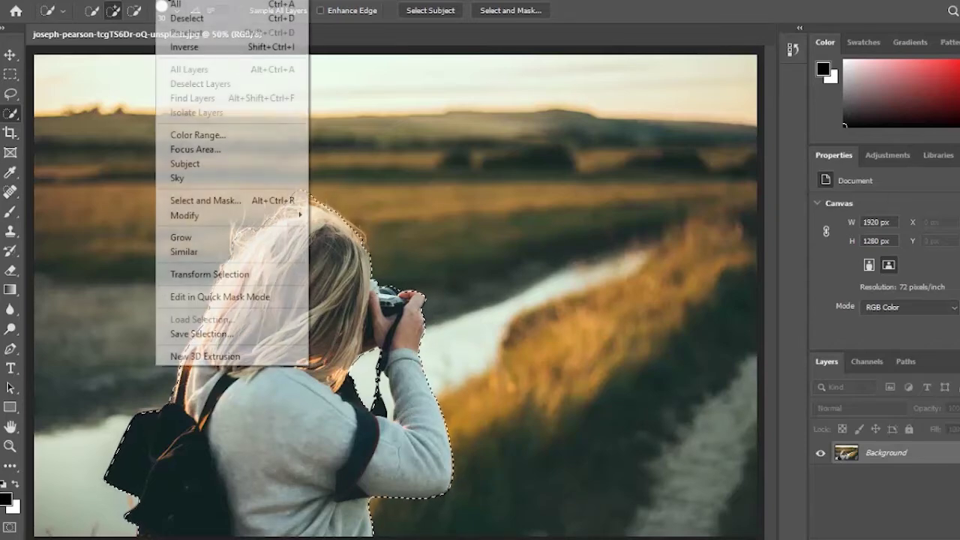
mouse_move(219, 217)
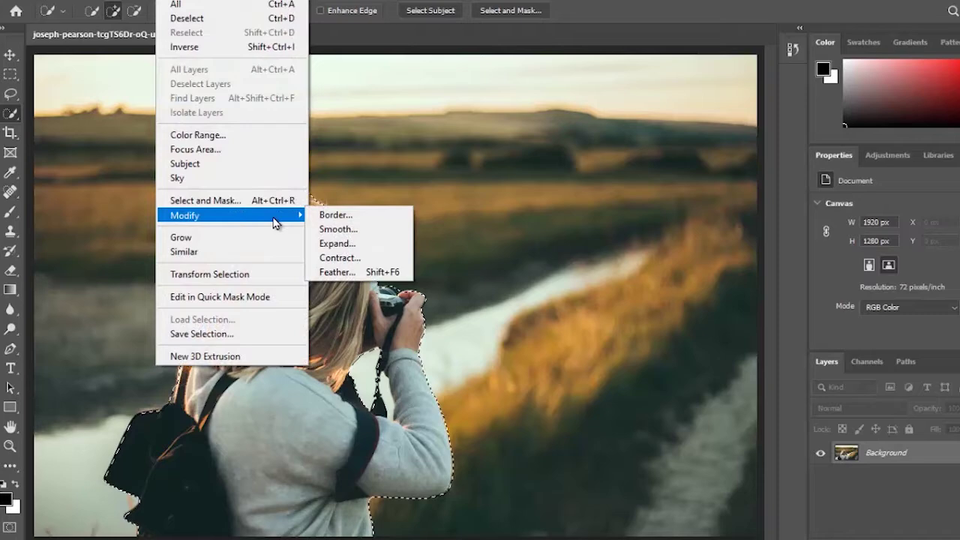
click(334, 229)
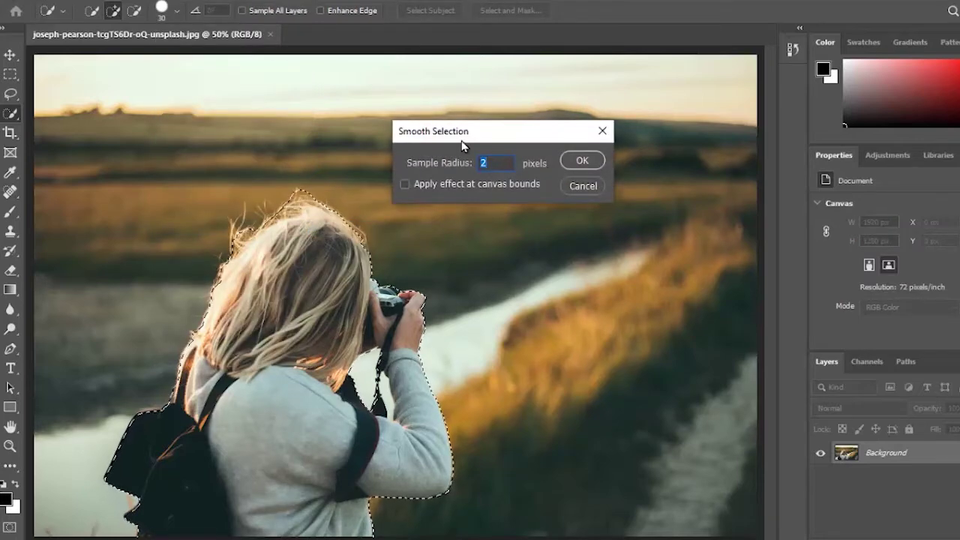
click(580, 160)
key(ctrl+j)
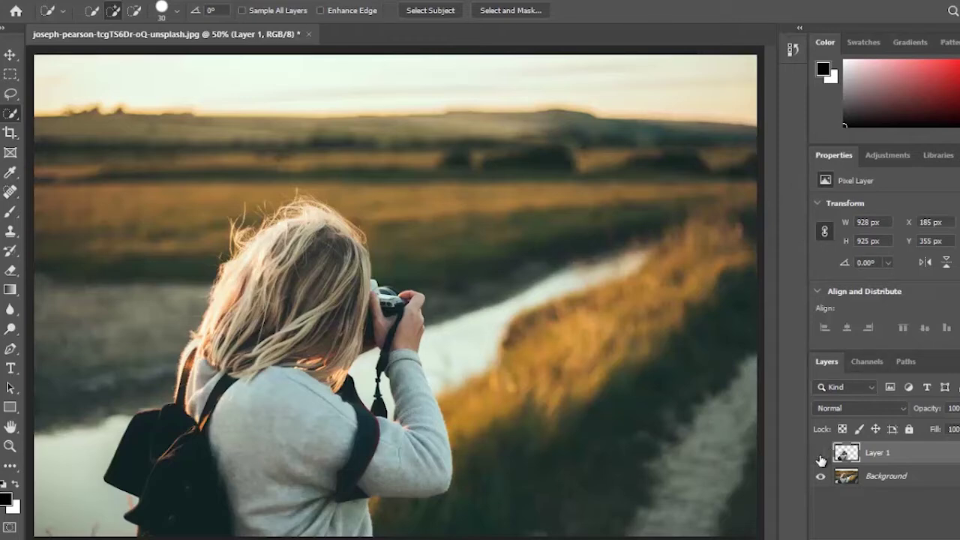
Hide Layer 1 and load the girl's outline as a selection on the Background layer
click(821, 456)
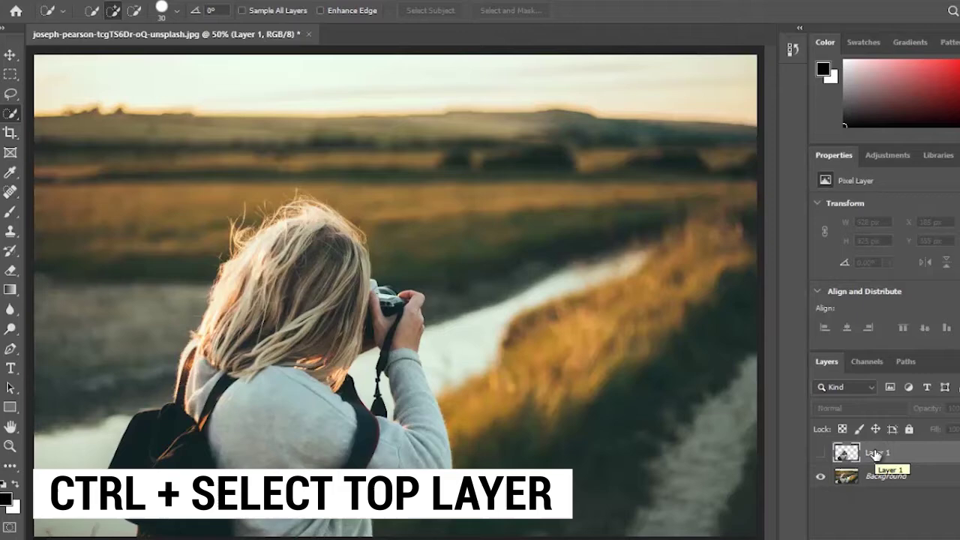
ctrl+click(847, 454)
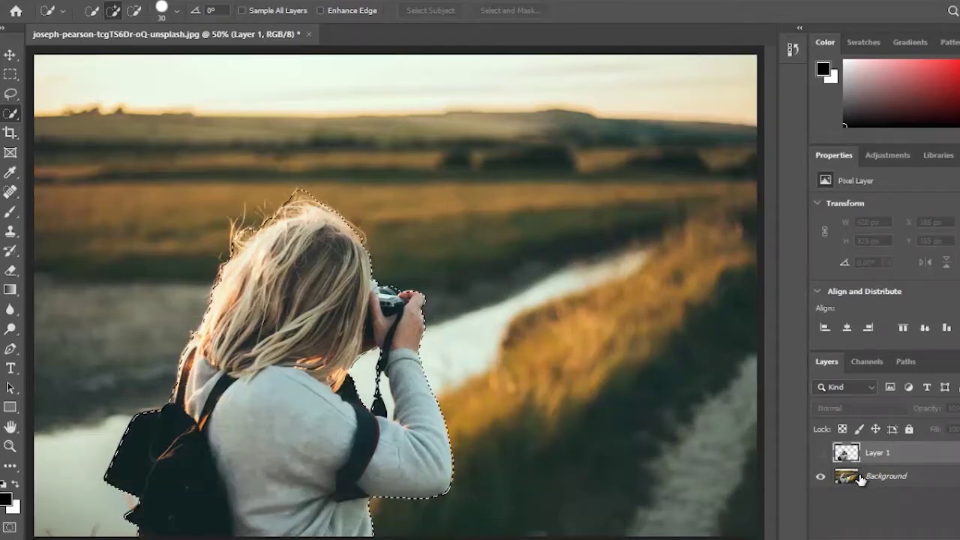
click(860, 480)
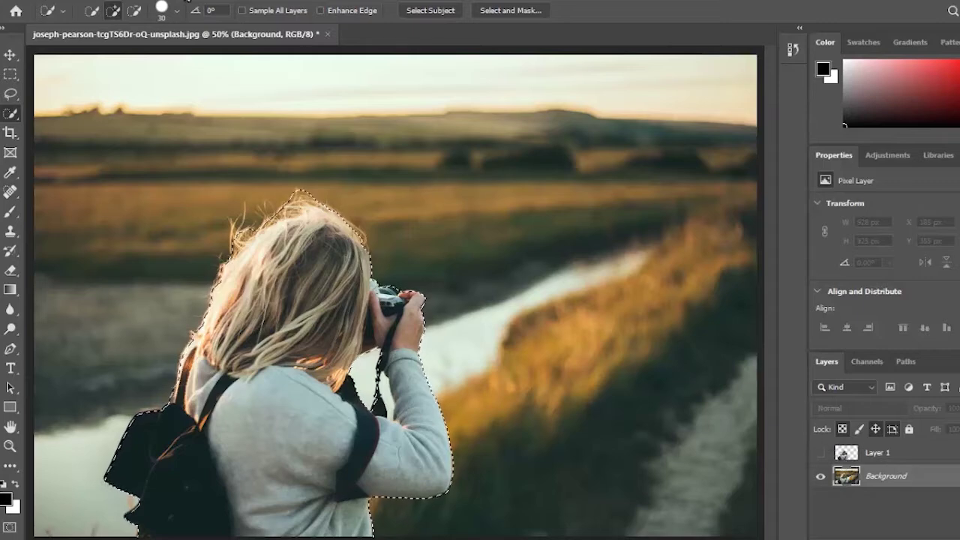
Expand the selection by 15 pixels and Content-Aware Fill it to erase the girl
key(alt+s)
mouse_move(234, 217)
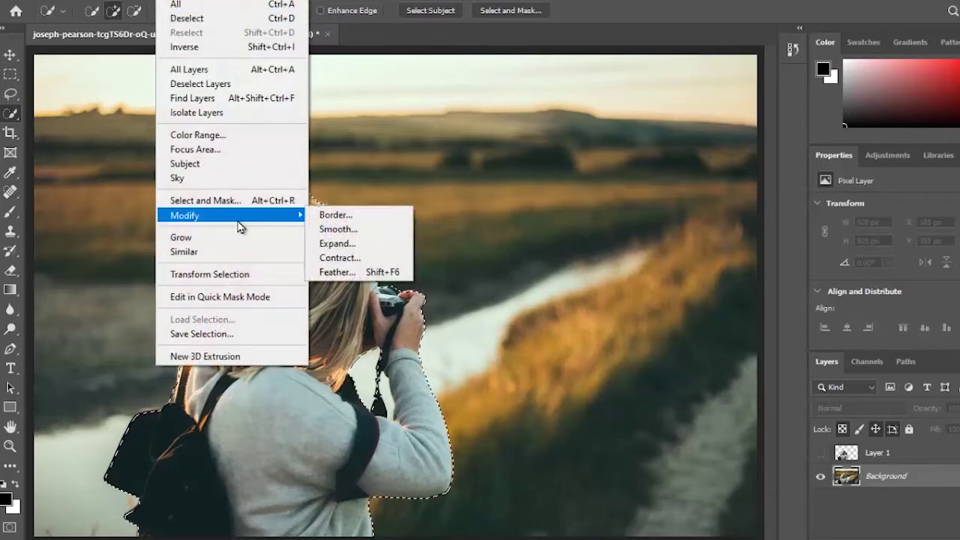
click(322, 244)
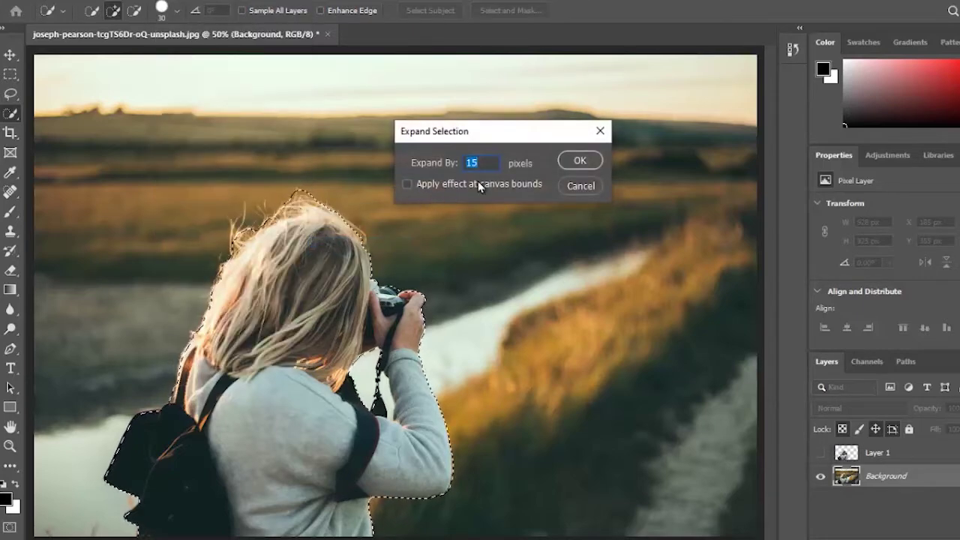
click(579, 161)
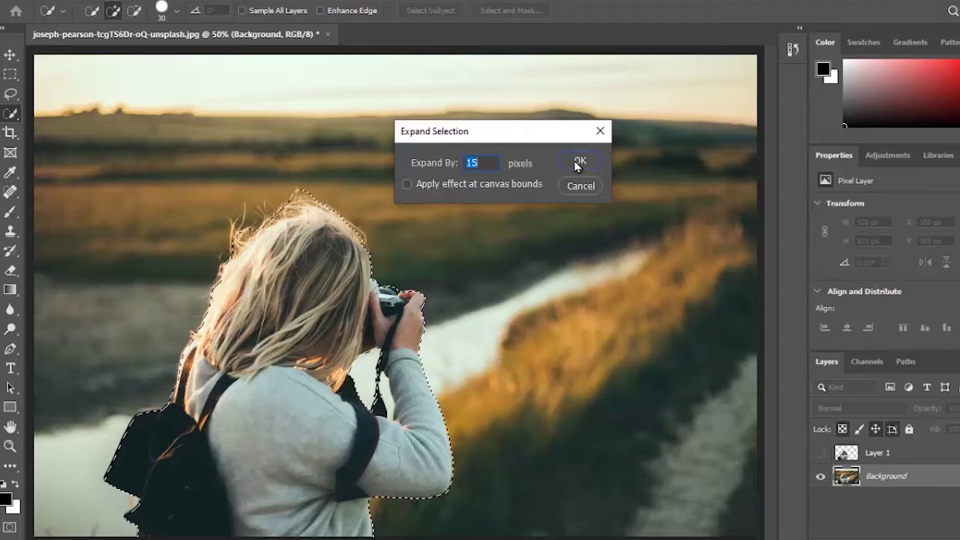
key(shift+F5)
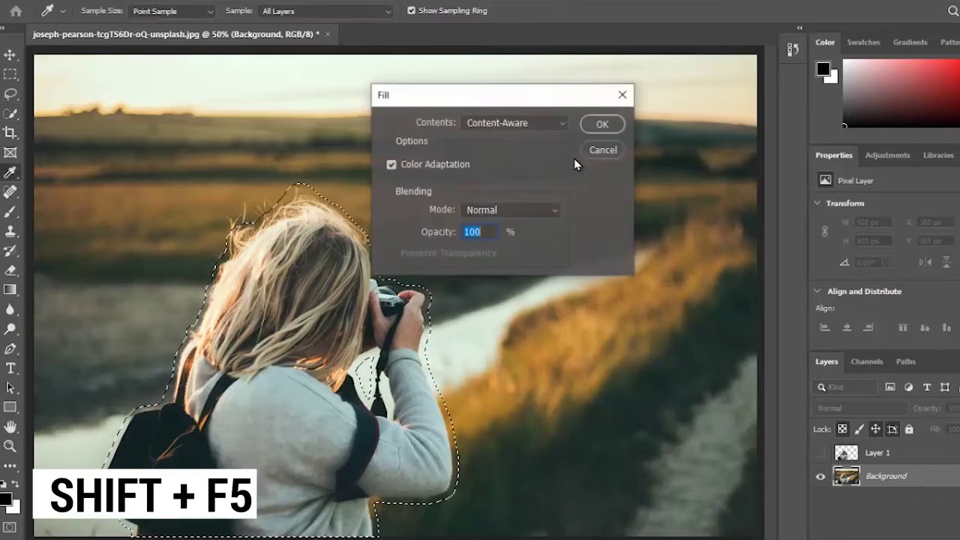
click(593, 127)
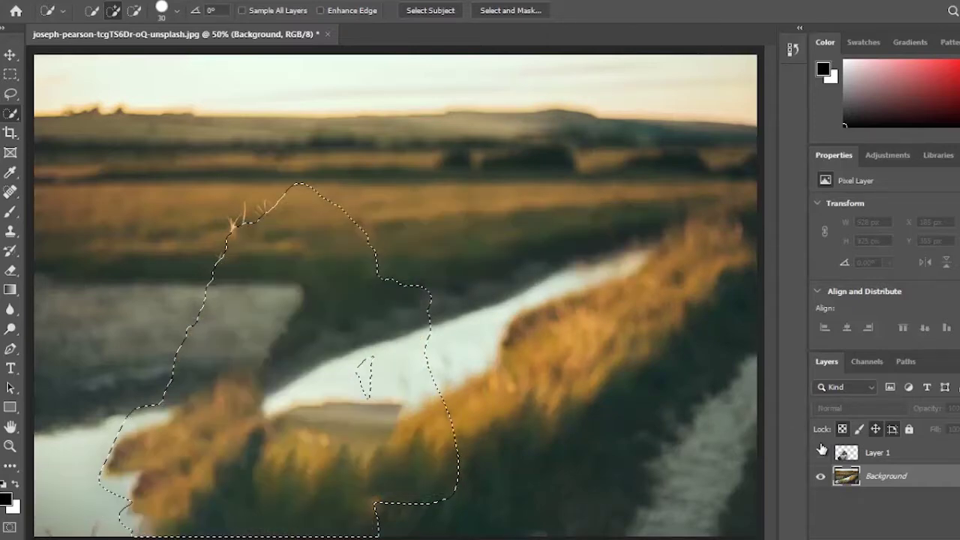
Show Layer 1 again and save the layered document locally as the PSD 'lady joseph'
click(820, 454)
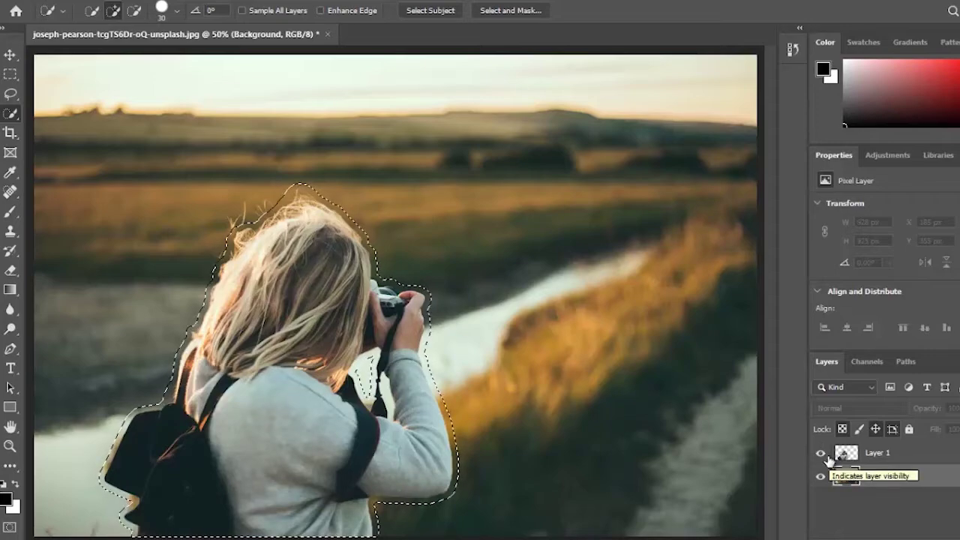
click(24, 0)
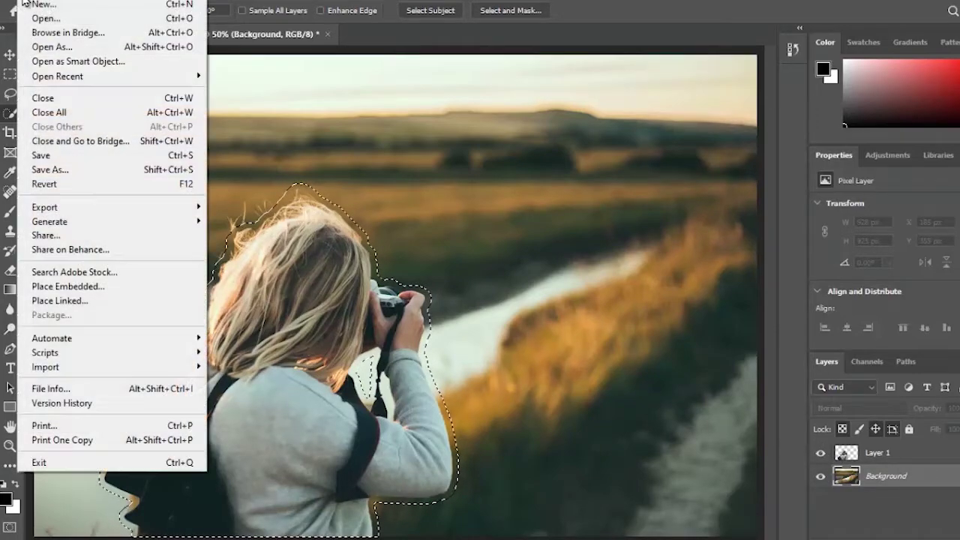
click(68, 168)
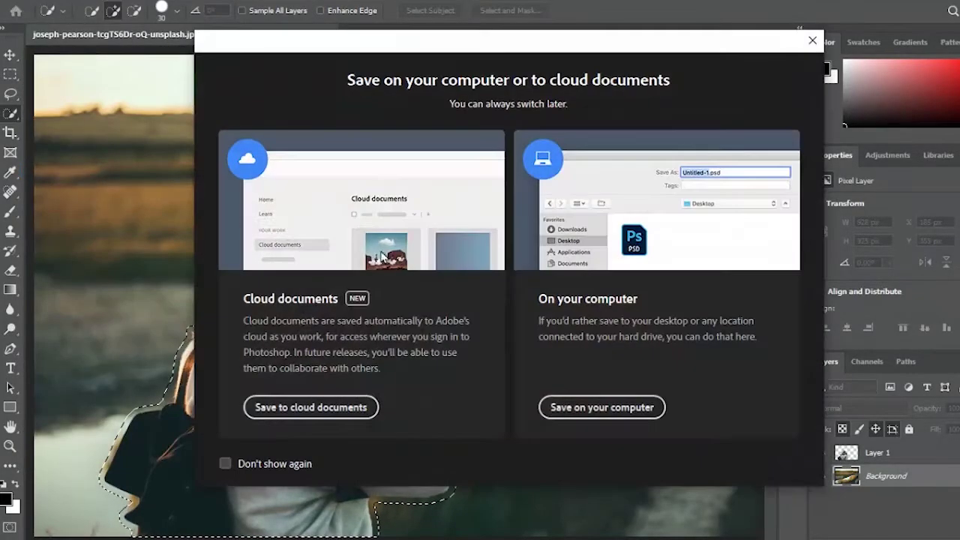
click(590, 411)
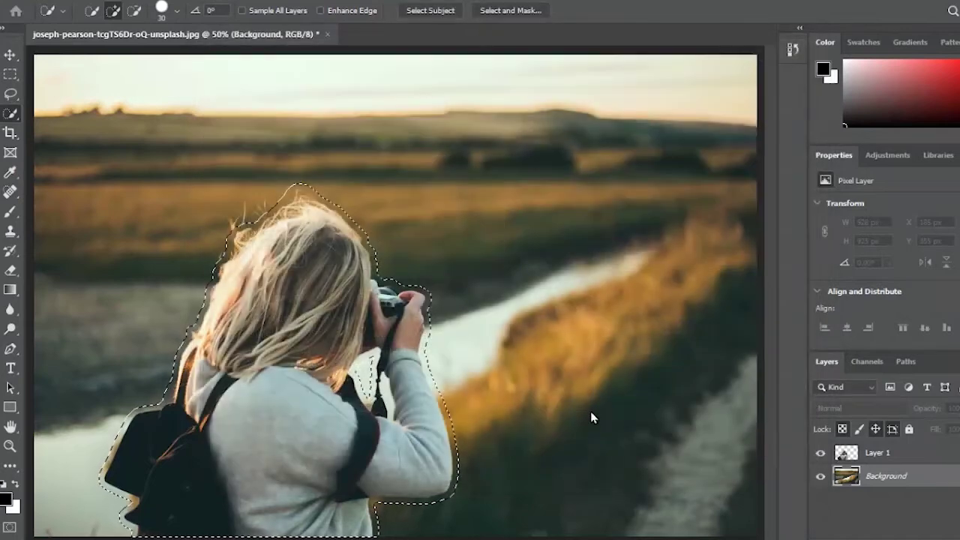
text(lady j)
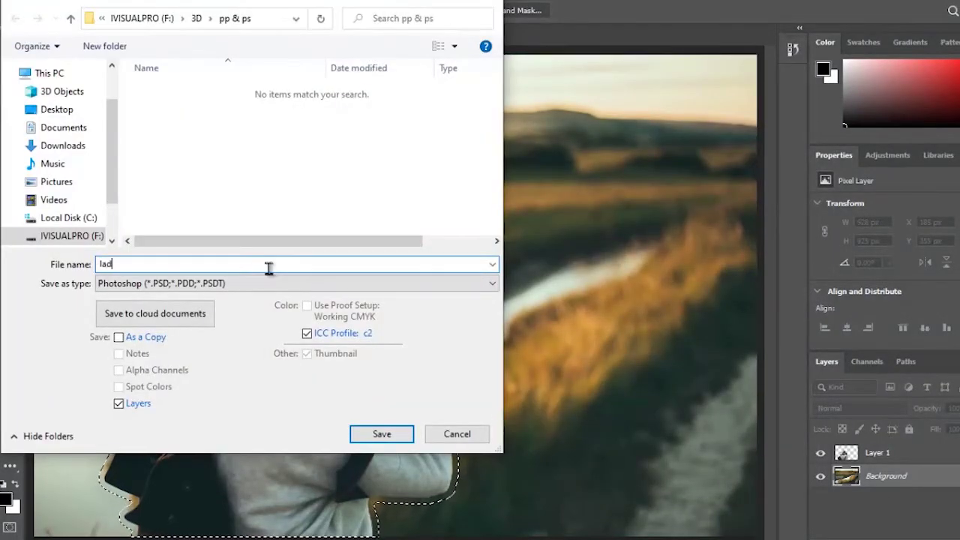
text(oseph)
key(Return)
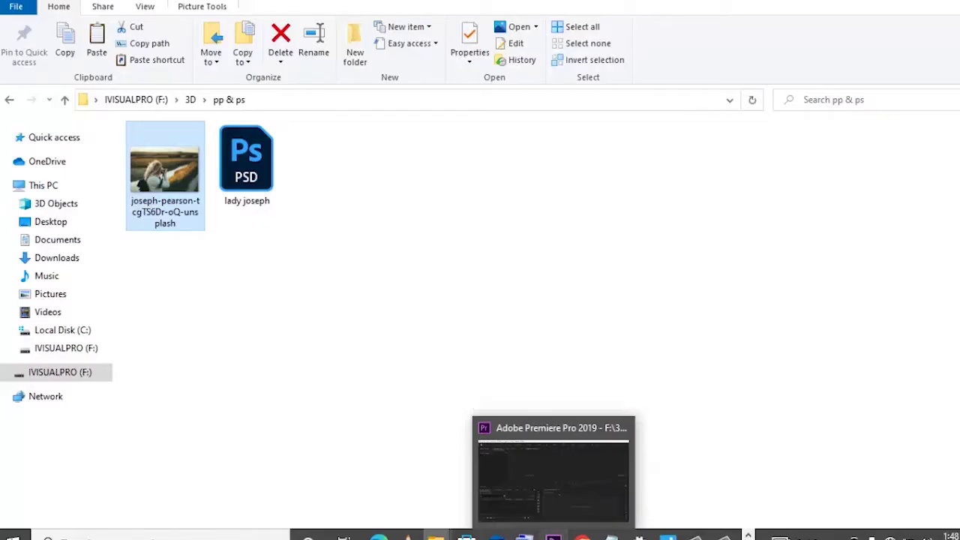
Import lady joseph.psd into the Premiere Pro project as Individual Layers
click(517, 476)
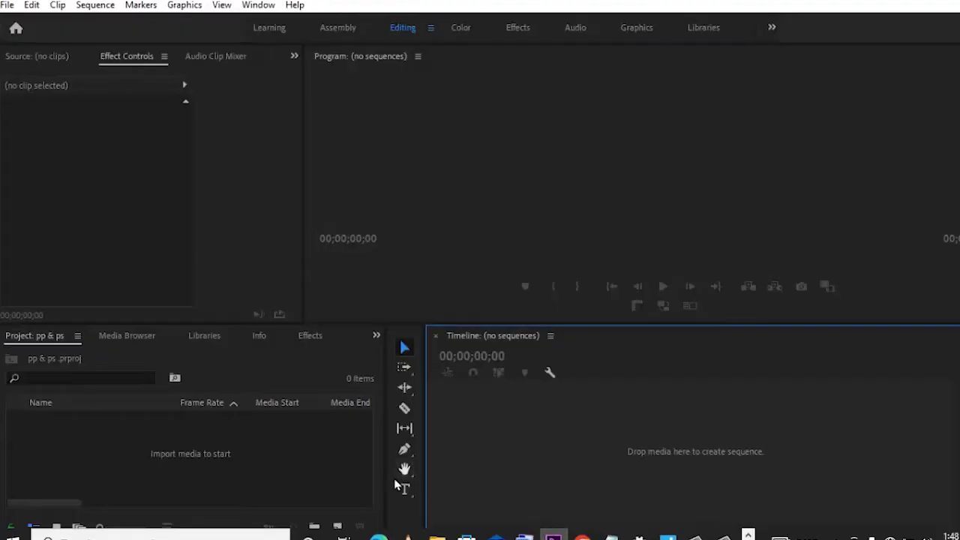
right_click(313, 450)
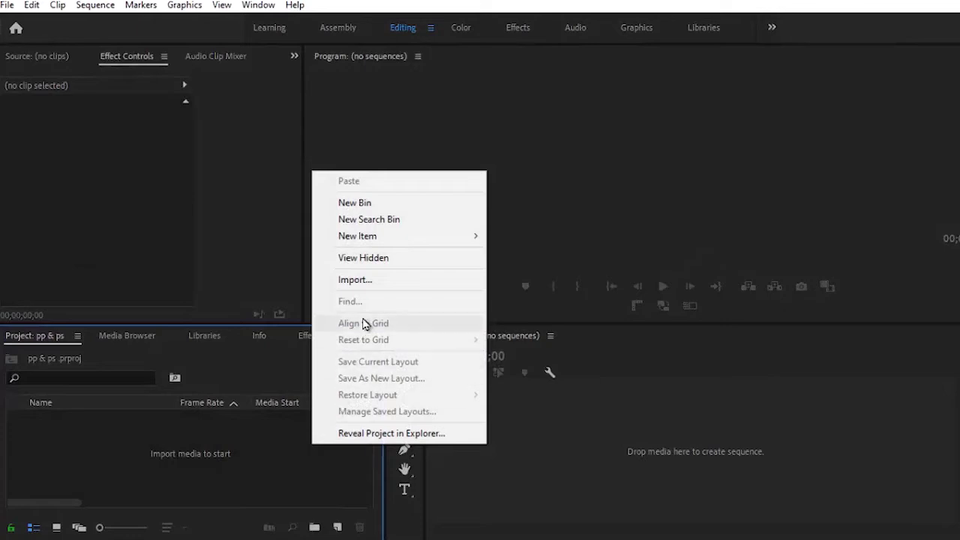
click(365, 280)
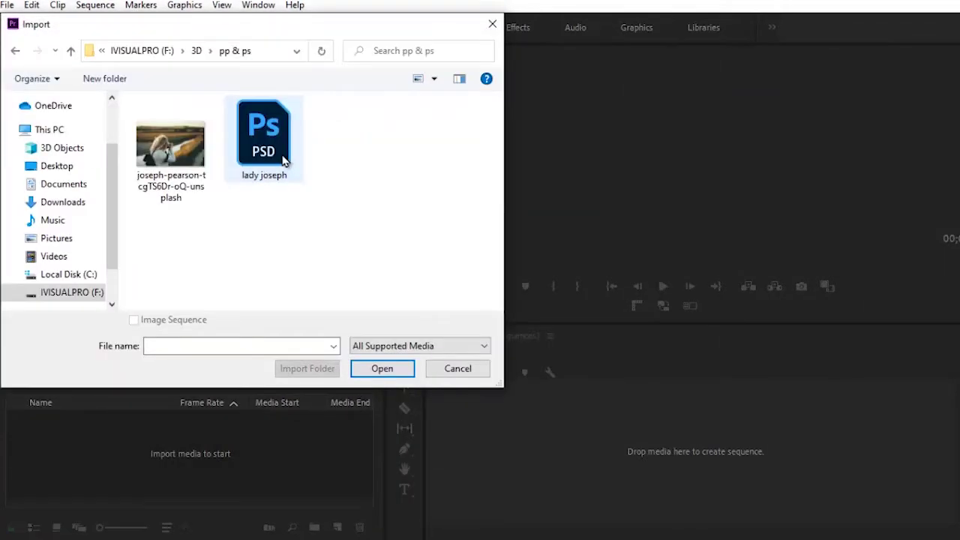
click(283, 159)
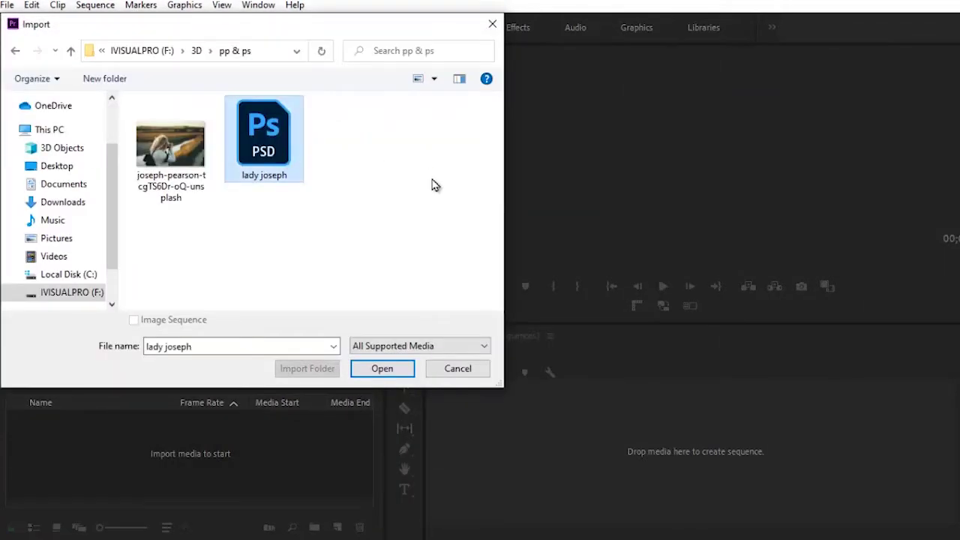
click(412, 368)
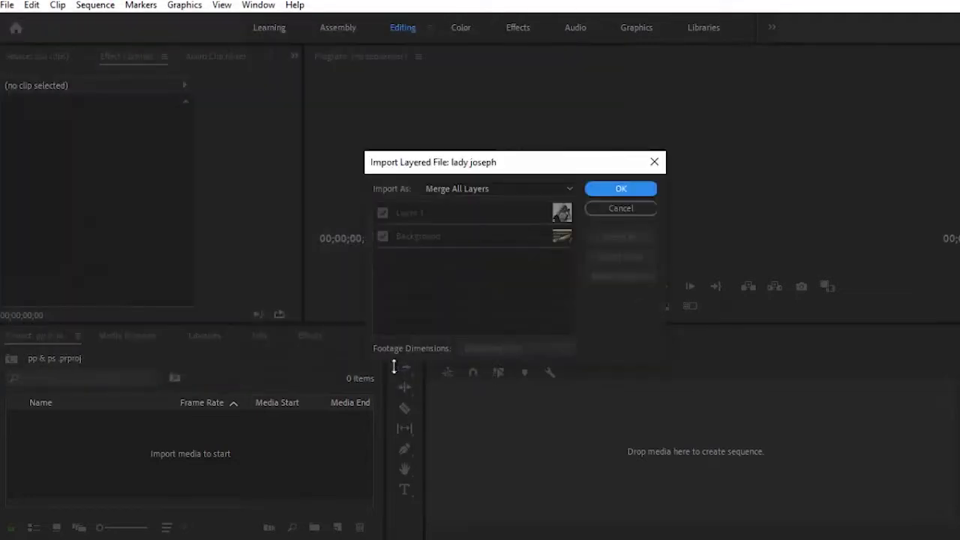
click(568, 190)
click(524, 242)
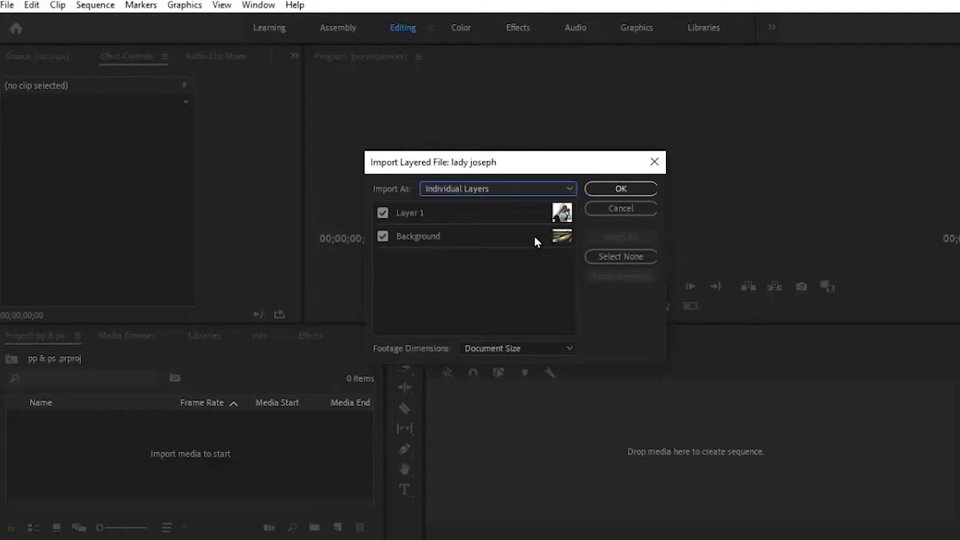
click(620, 189)
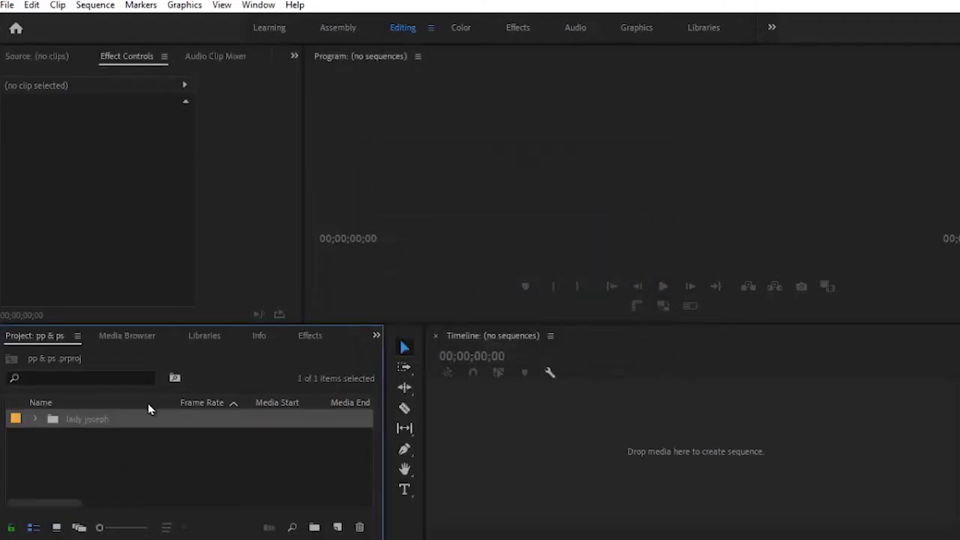
Expand the lady joseph bin and drag its Background layer onto the empty Timeline
click(34, 417)
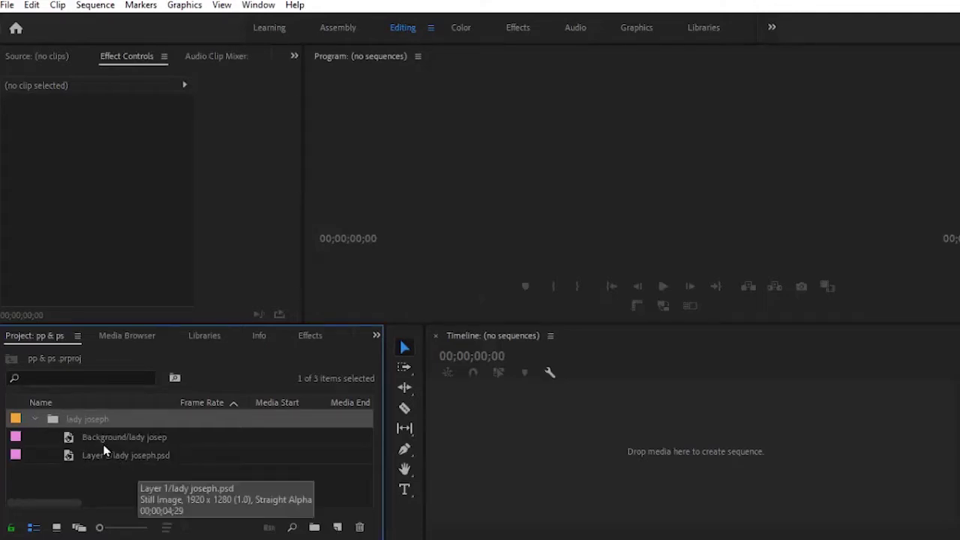
drag(116, 437, 201, 438)
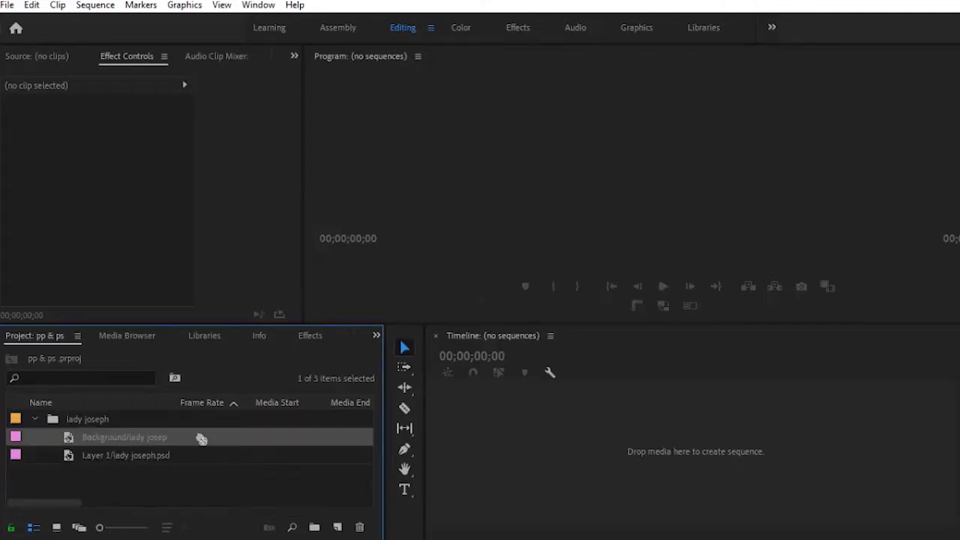
Create the sequence from Background on V1 and place the Layer 1 cut-out on V2
drag(584, 446, 583, 446)
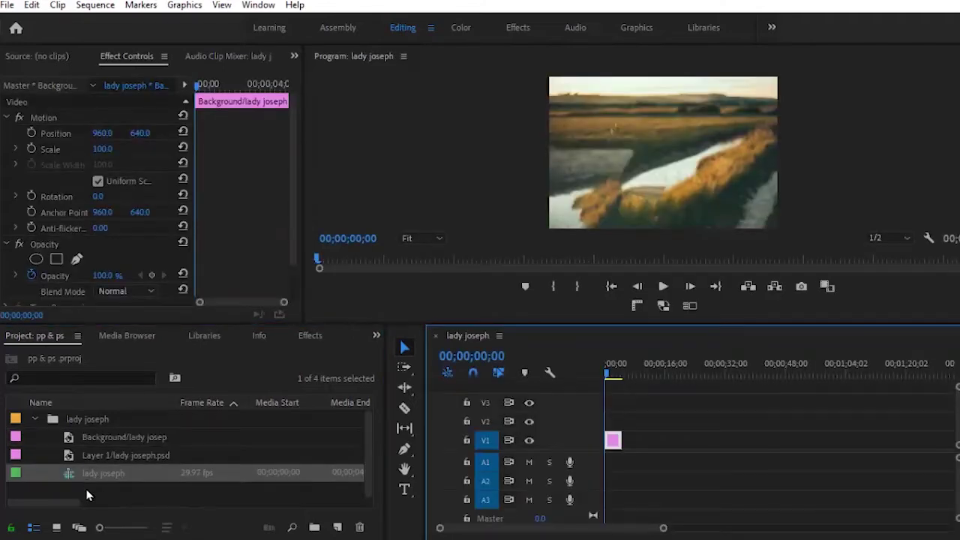
double_click(96, 456)
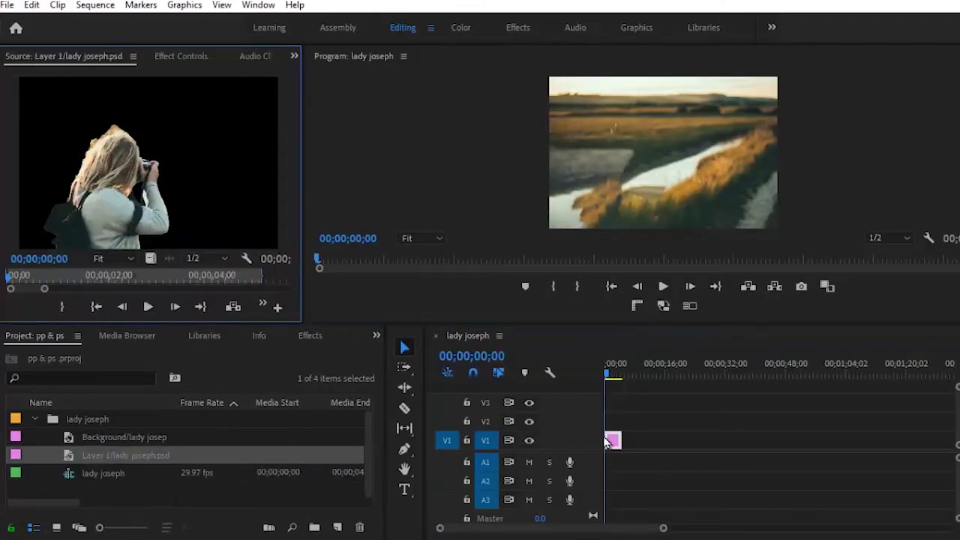
drag(127, 455, 573, 434)
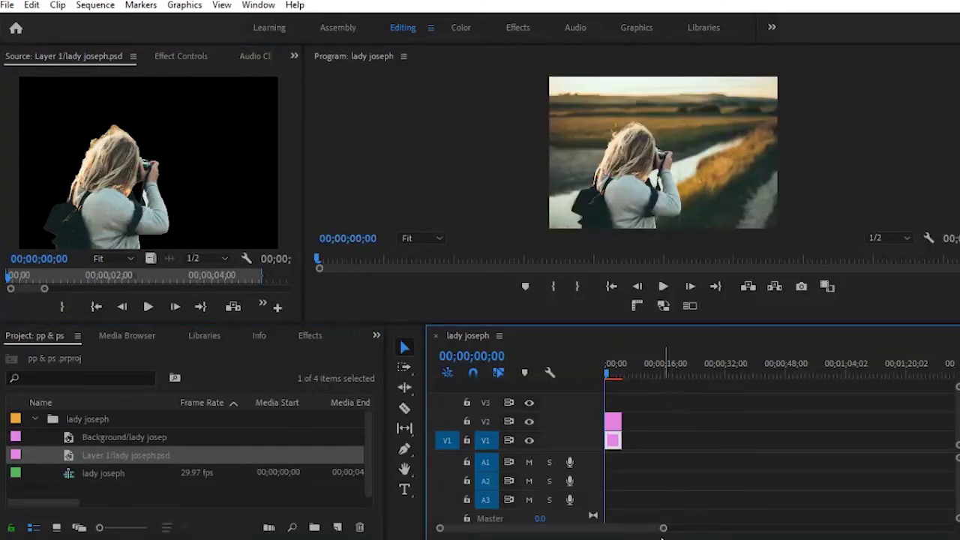
drag(663, 530, 555, 528)
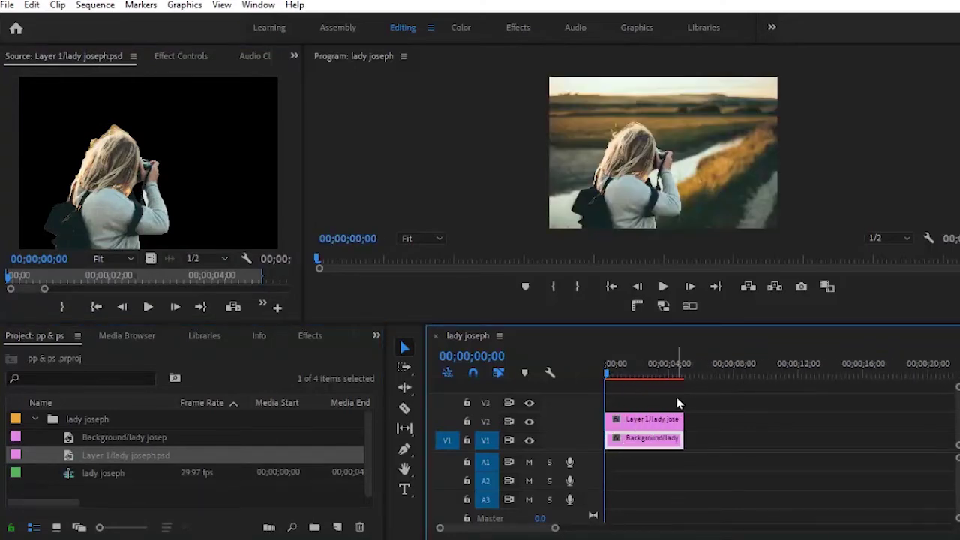
Toggle V2 and V1 visibility off and on to check the layered composite
click(528, 422)
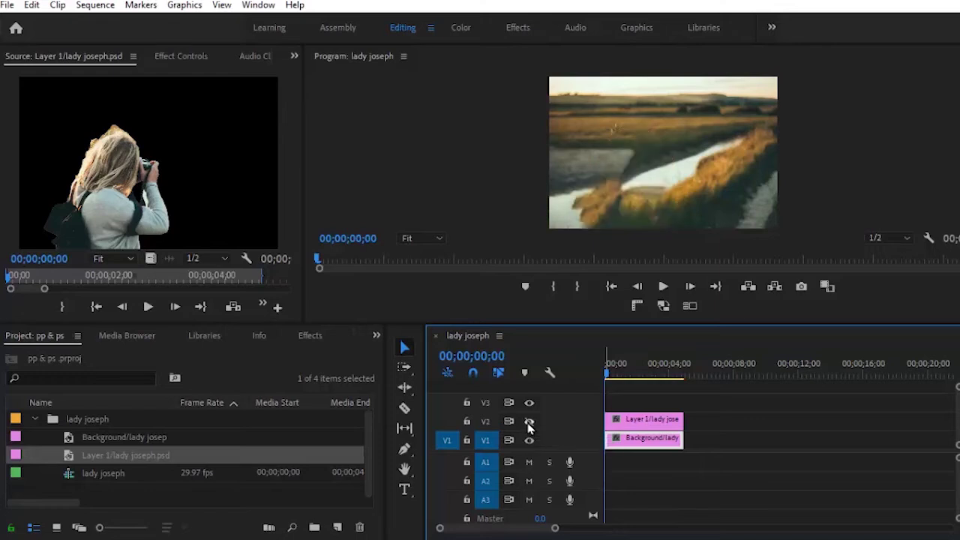
click(529, 422)
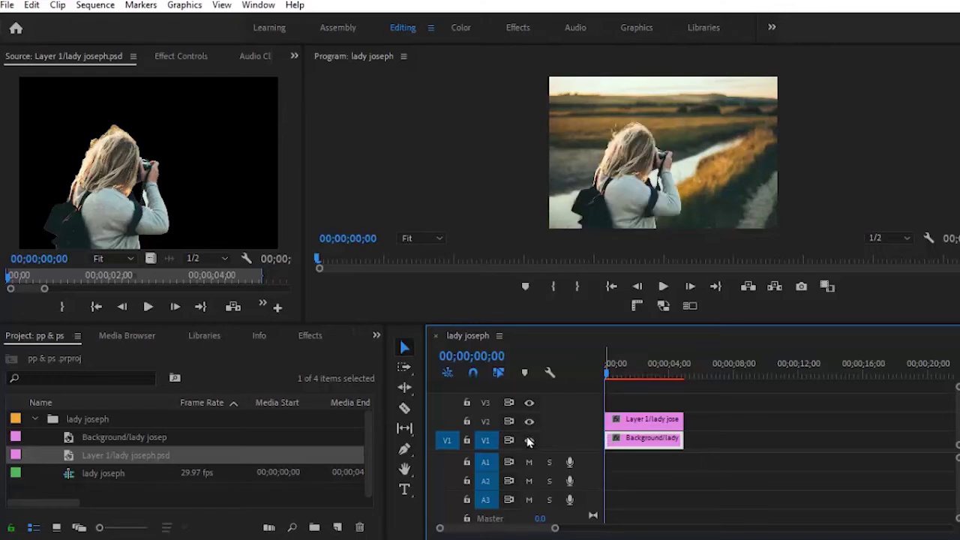
click(528, 440)
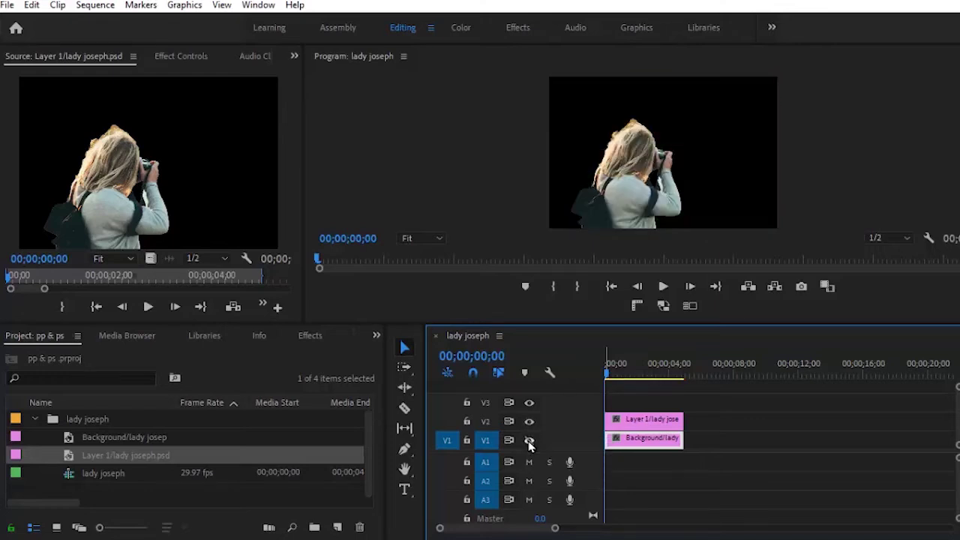
click(528, 441)
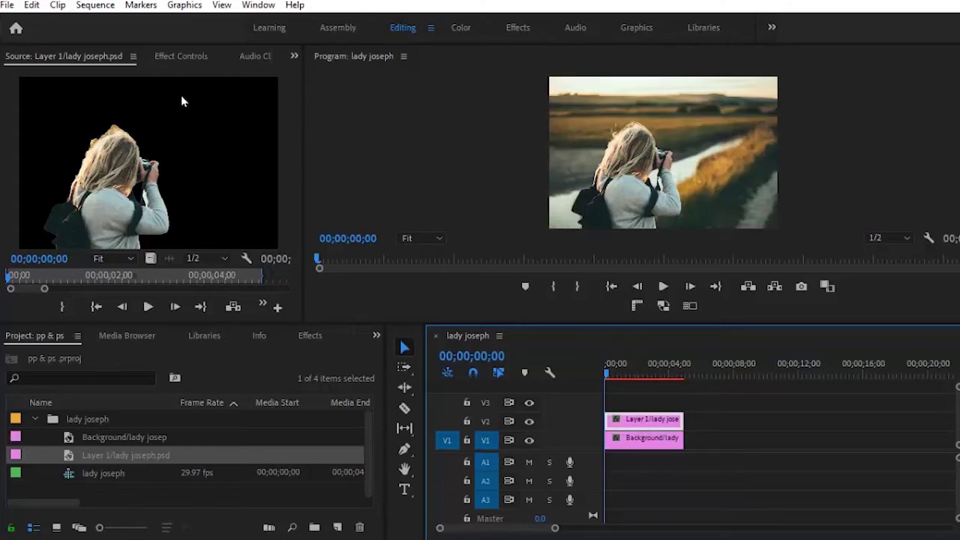
Keyframe Layer 1's Scale from 100 up to 110, moving the 110 keyframe to the clip's end
click(180, 56)
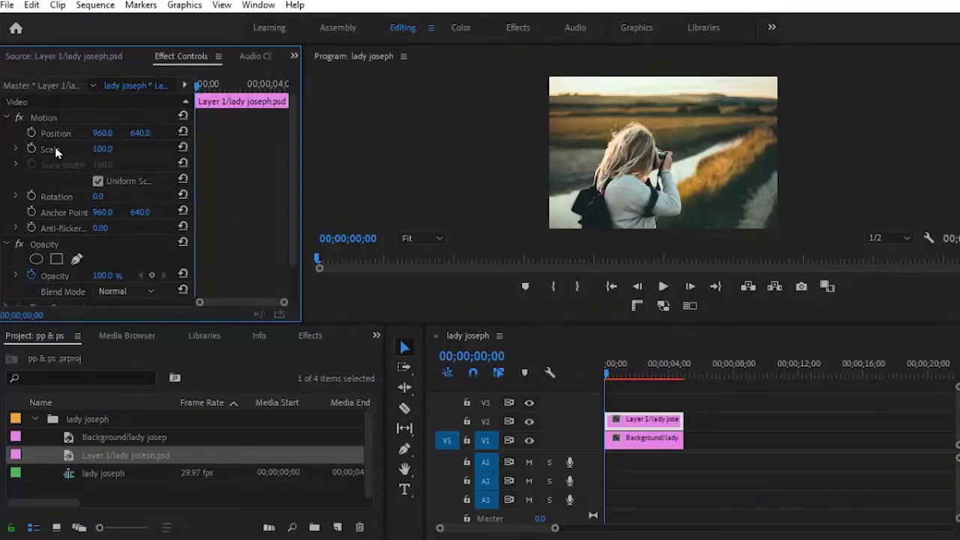
click(32, 149)
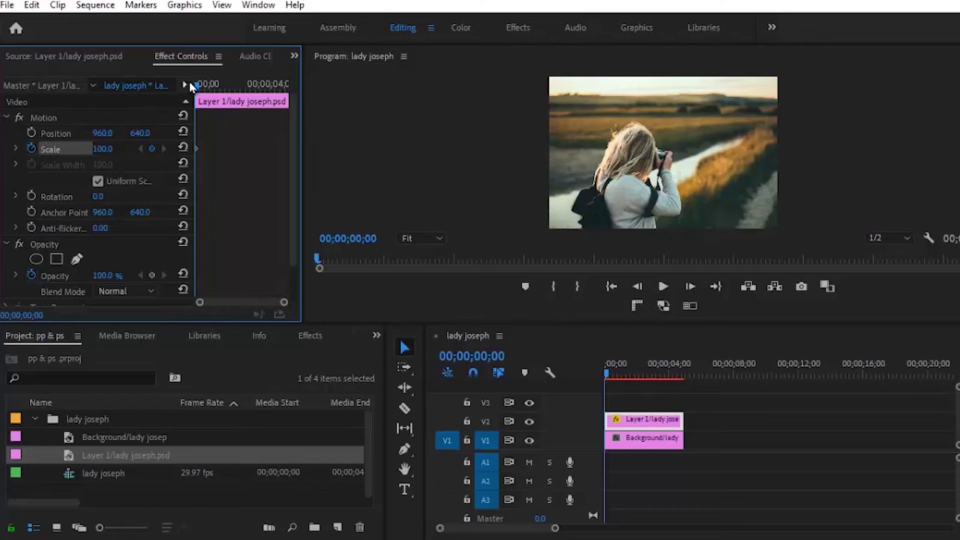
drag(194, 88, 241, 84)
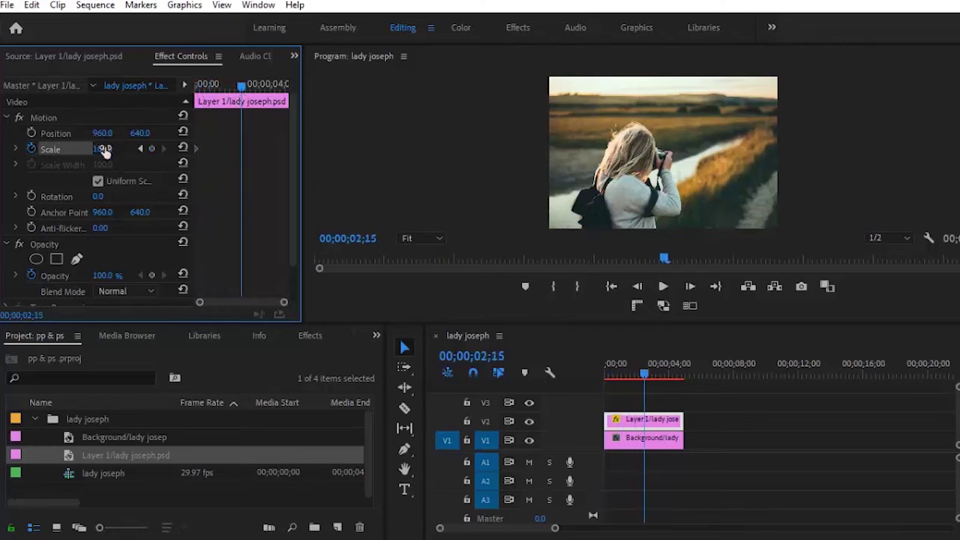
click(104, 149)
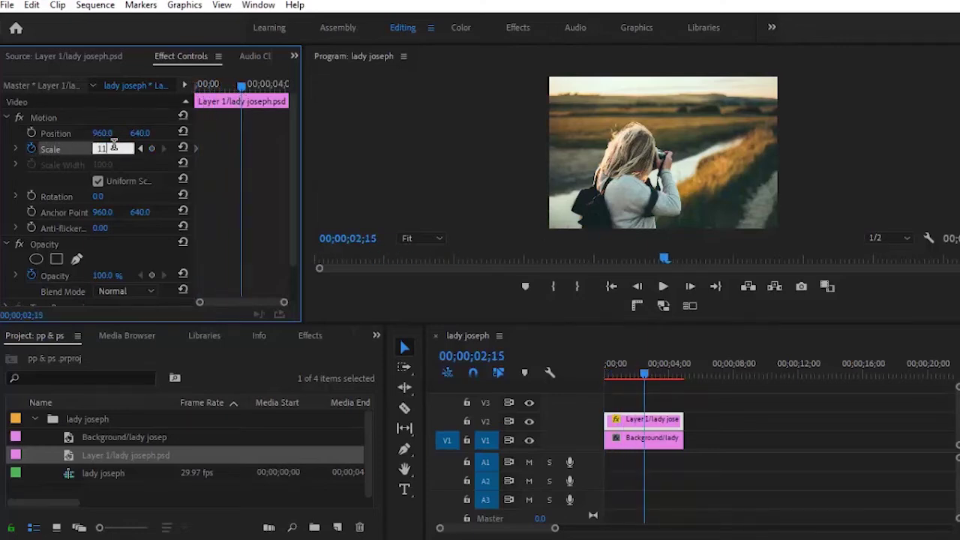
text(110)
key(Return)
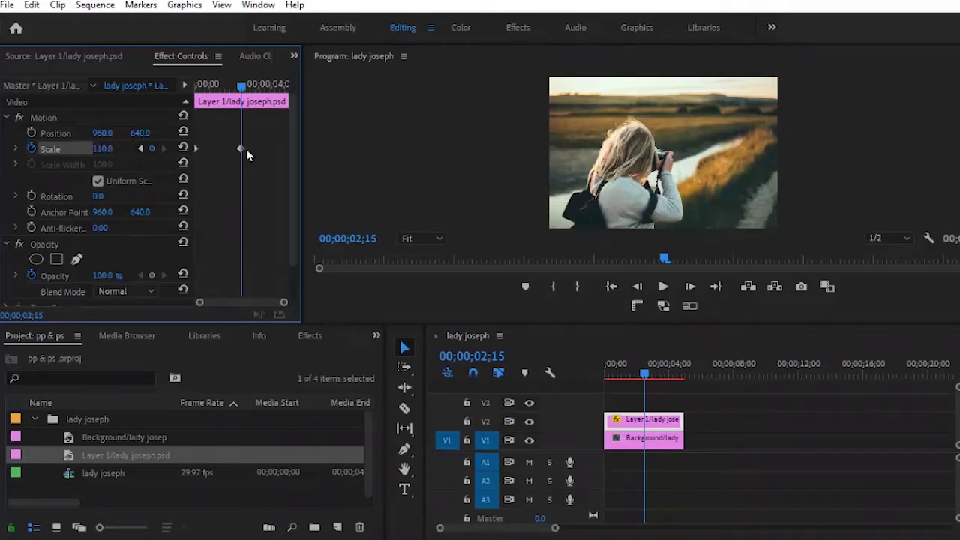
drag(244, 150, 286, 149)
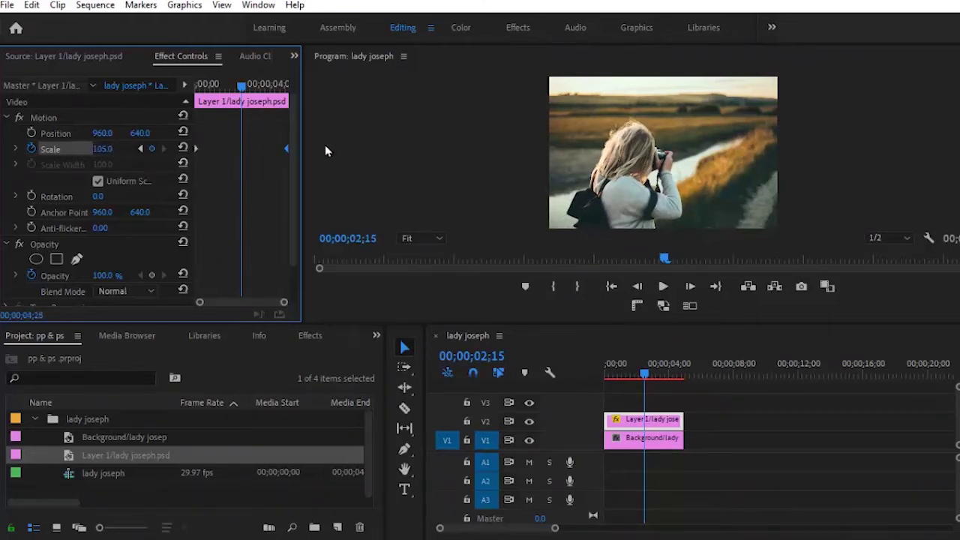
click(664, 443)
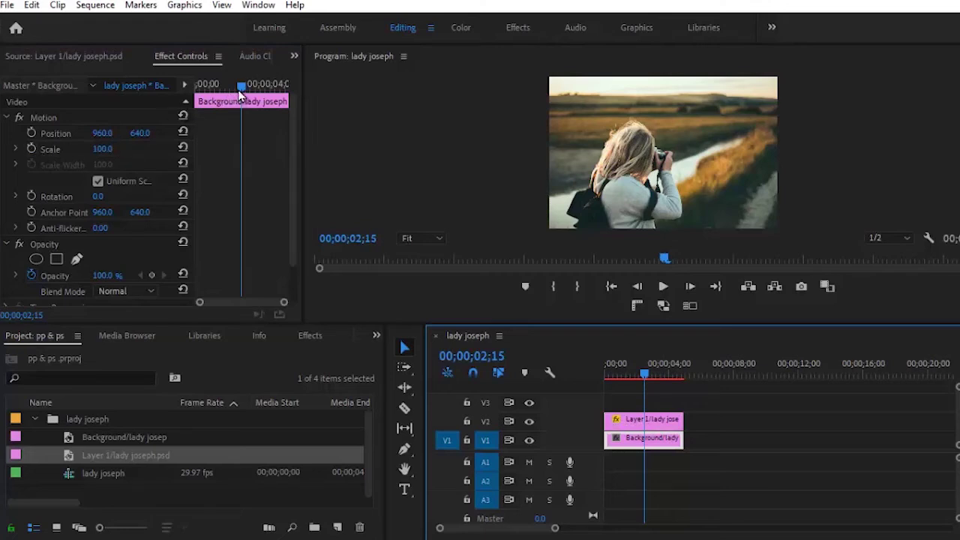
Animate the Background clip's Scale from 110 at 0;00 down to 100 at 3;27
drag(241, 96, 137, 117)
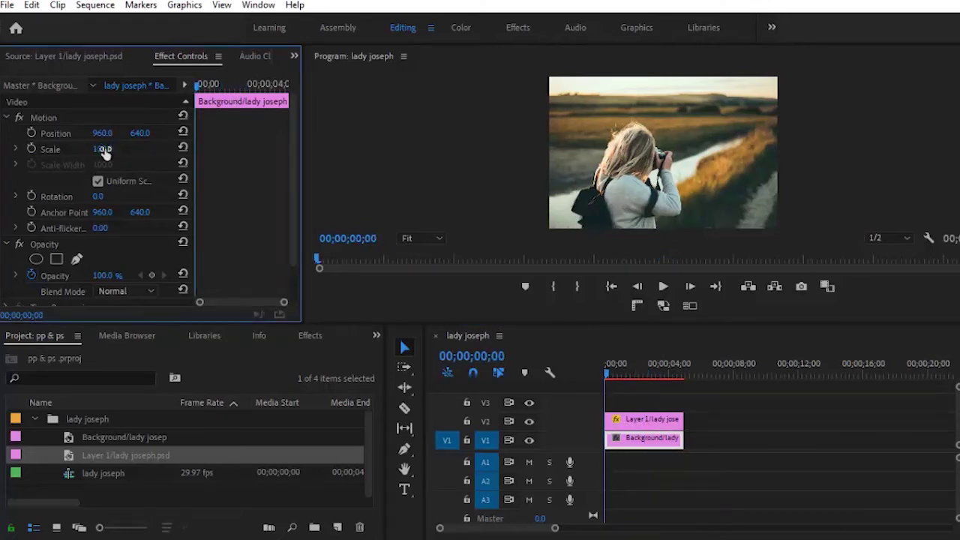
click(104, 150)
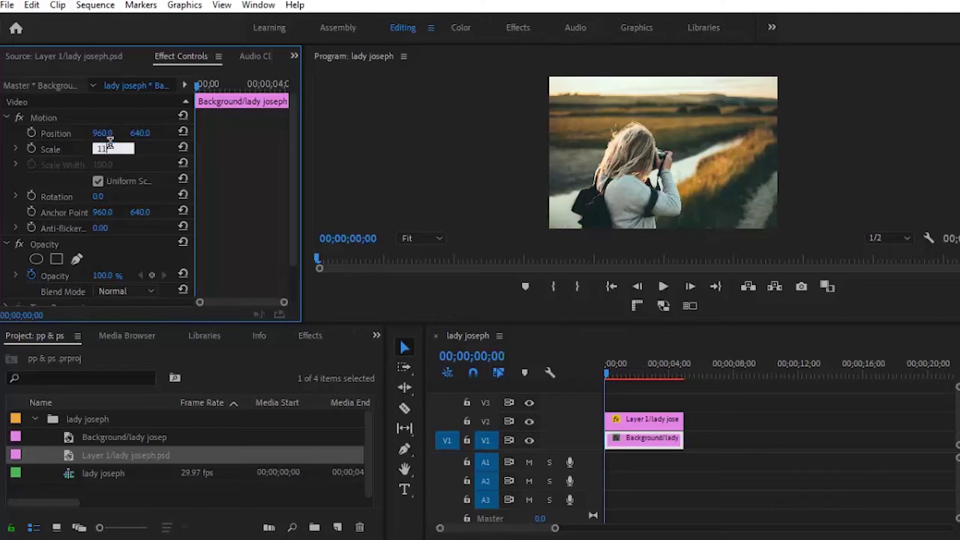
key(Return)
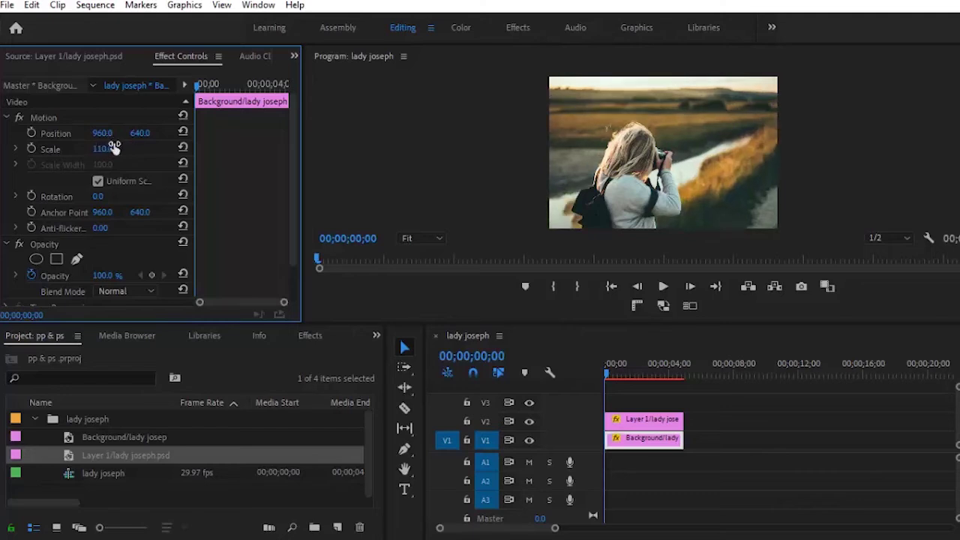
click(32, 149)
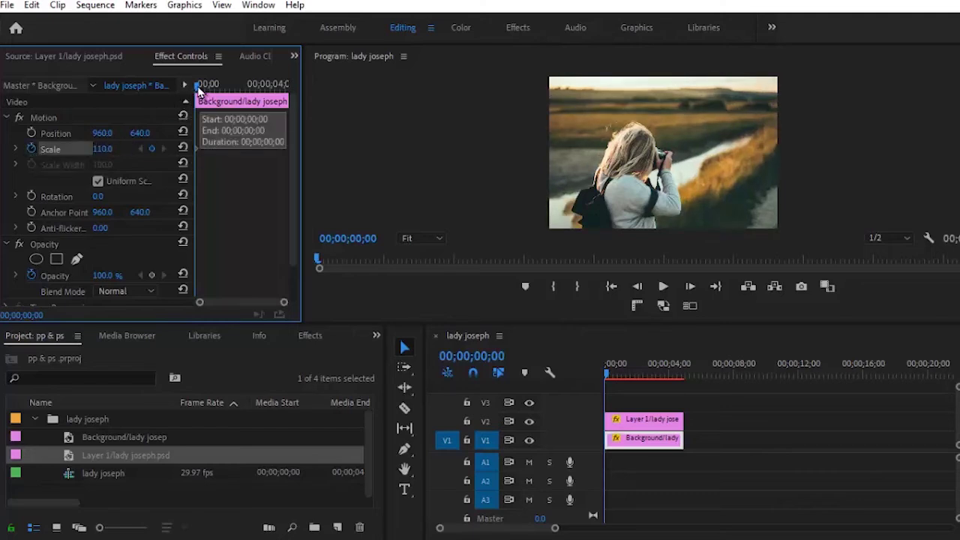
drag(197, 88, 267, 109)
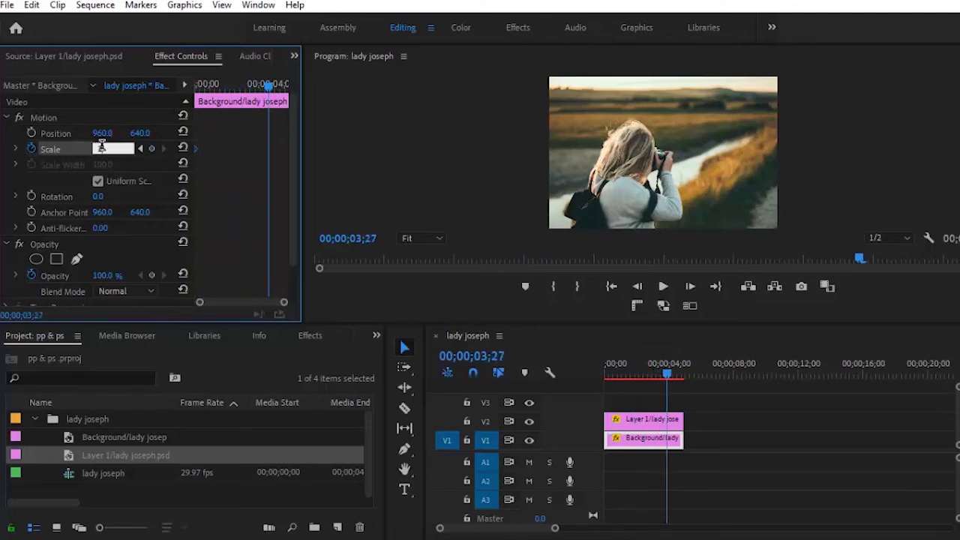
key(Return)
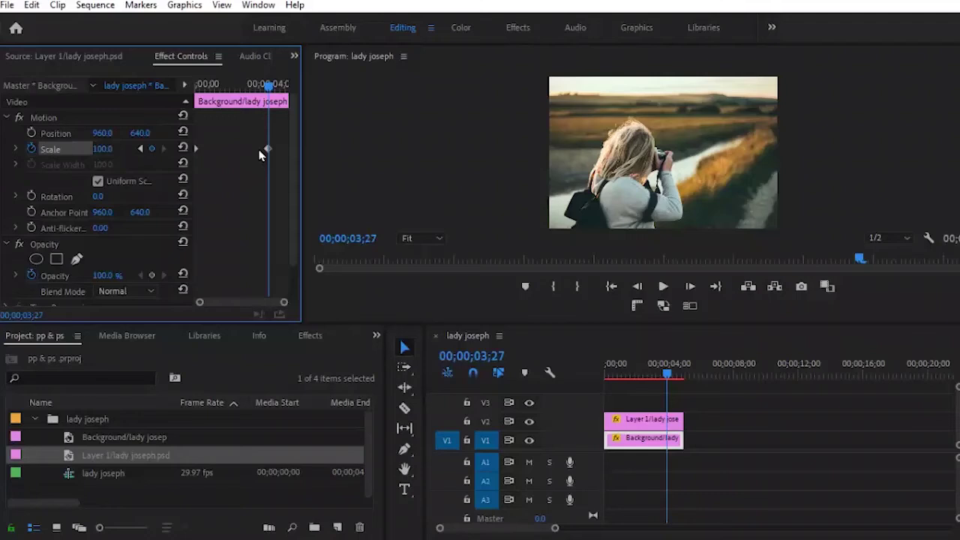
click(311, 150)
key(Home)
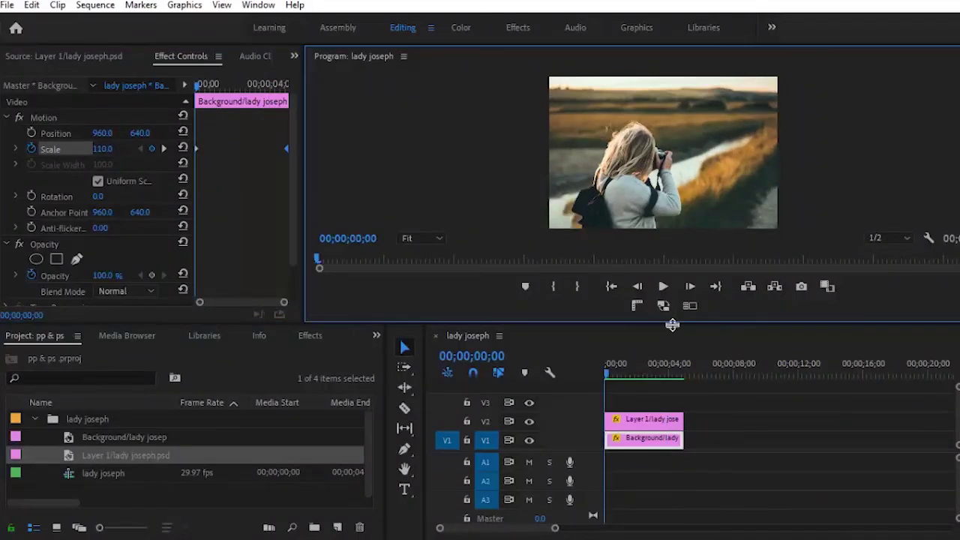
Preview the parallax zoom, then place Light Leak 2.mp4 on track V3 above the photo layers
drag(670, 327, 705, 491)
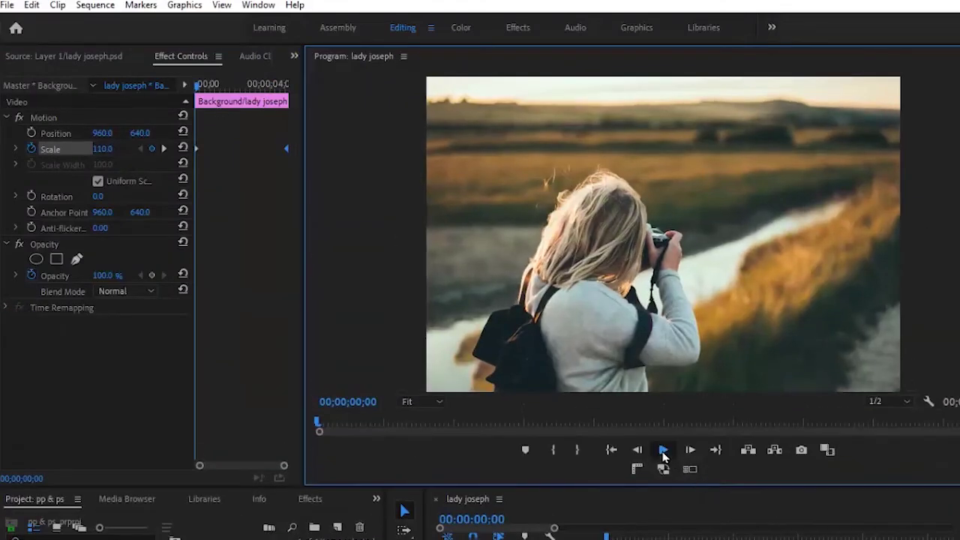
click(662, 450)
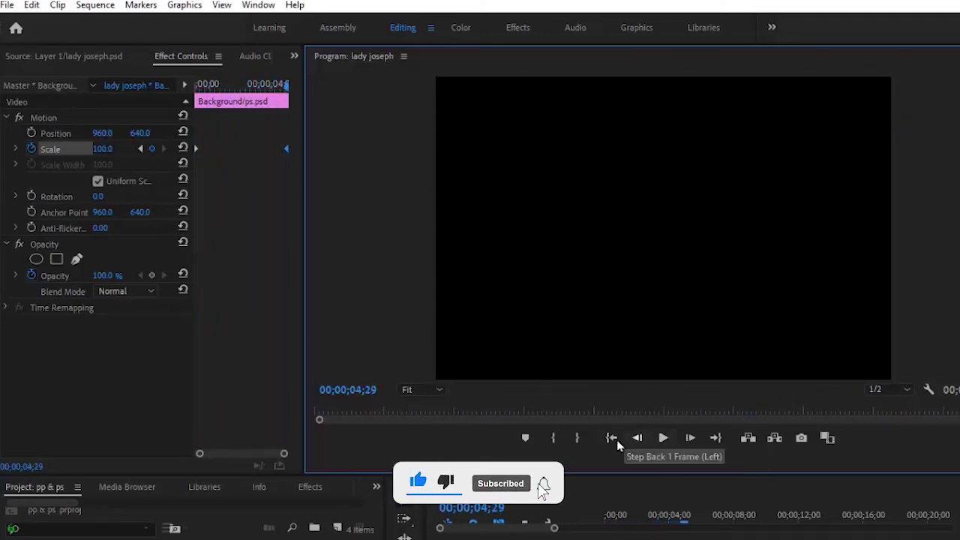
click(614, 440)
drag(653, 442, 654, 369)
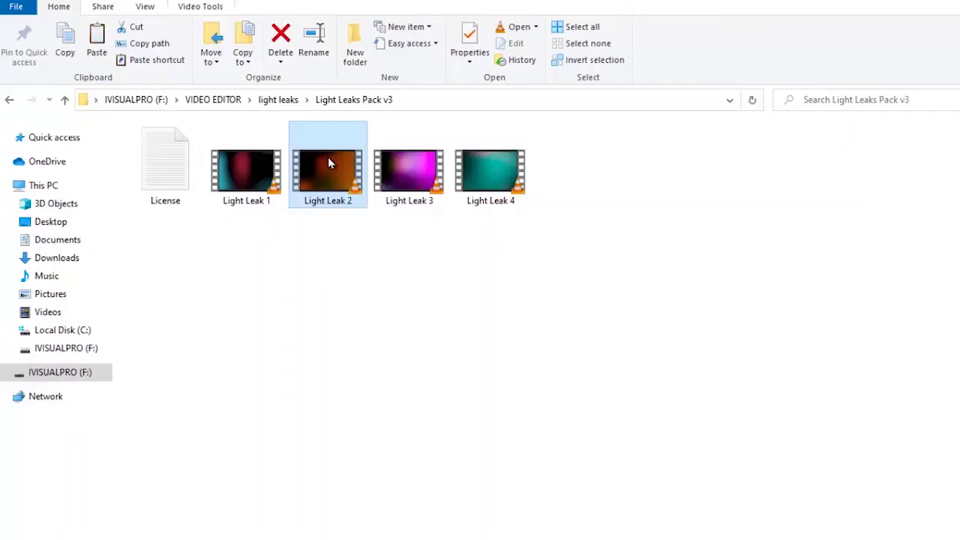
drag(512, 535, 614, 450)
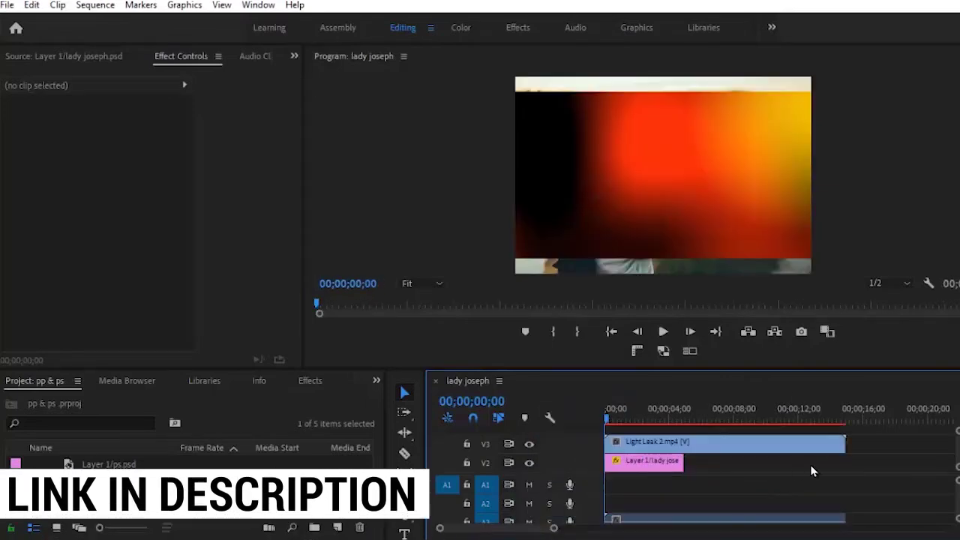
Trim Light Leak 2 to end with Layer 1 and fit it to the frame size
drag(742, 459, 677, 463)
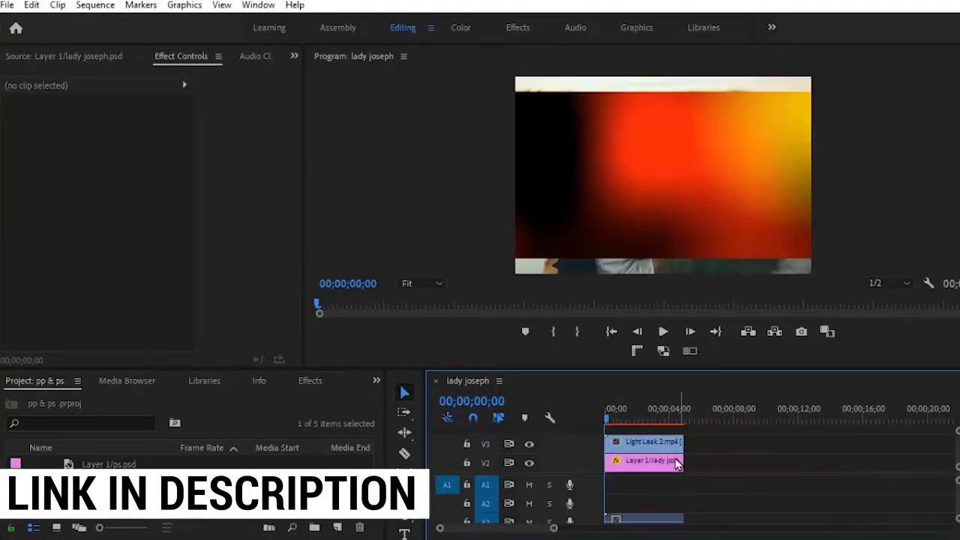
click(654, 445)
right_click(651, 445)
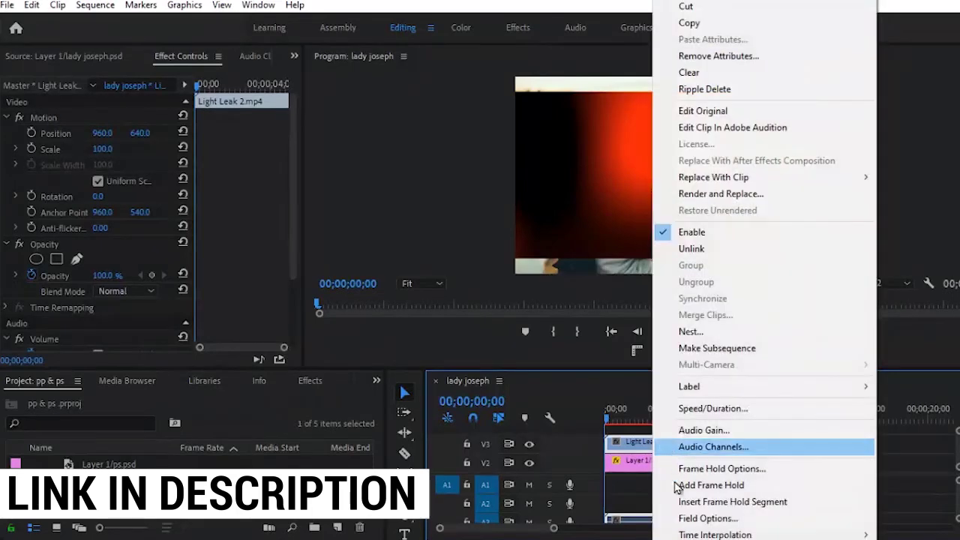
click(716, 516)
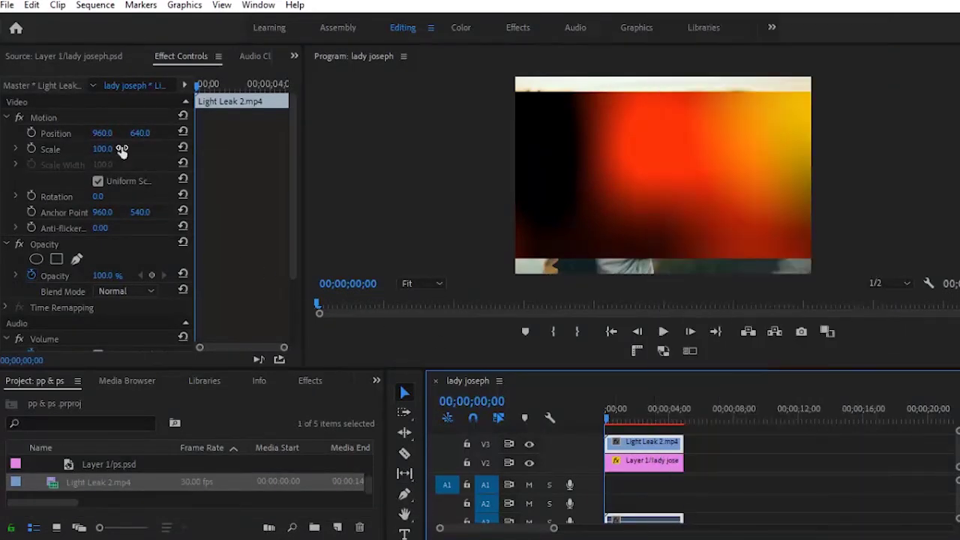
Scale the light leak to 126, blend it in Screen mode, and preview the result
drag(105, 133, 106, 129)
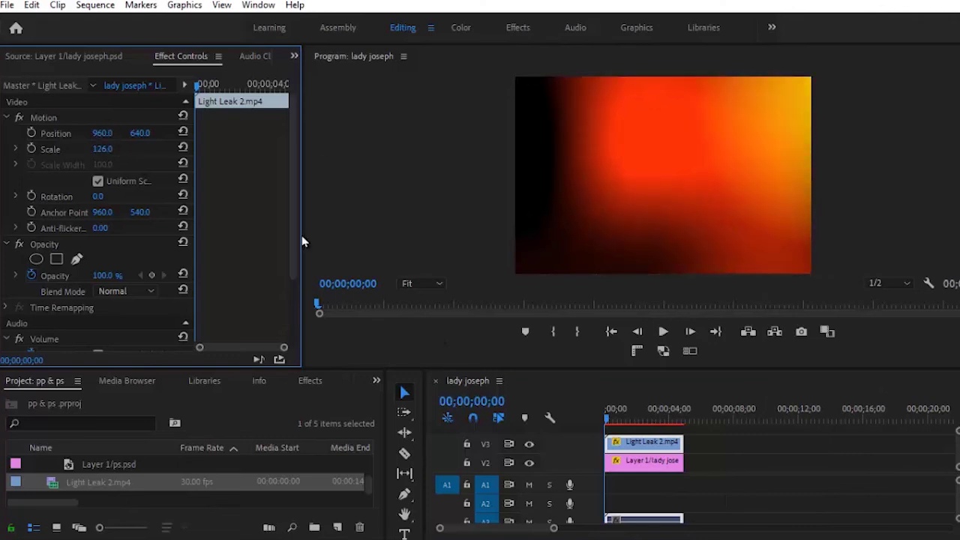
drag(295, 234, 297, 289)
click(124, 201)
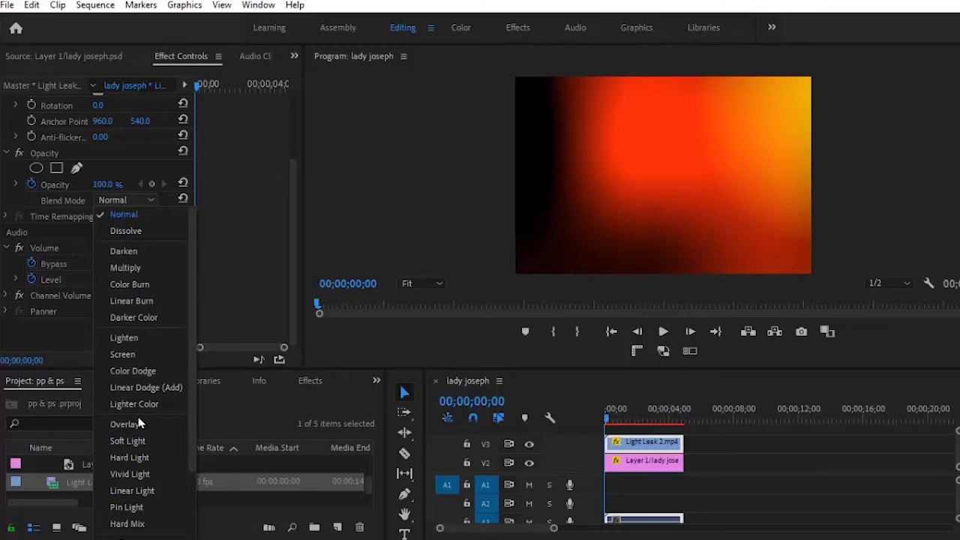
click(122, 354)
key(space)
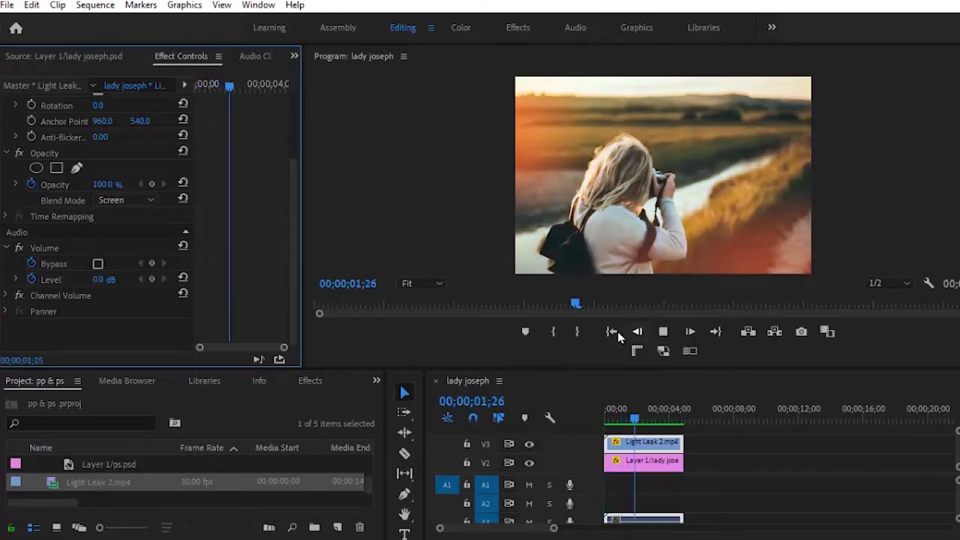
click(616, 332)
Enlarge the Program Monitor and play back the golden Screen-blended light-leak composite
drag(675, 367, 677, 493)
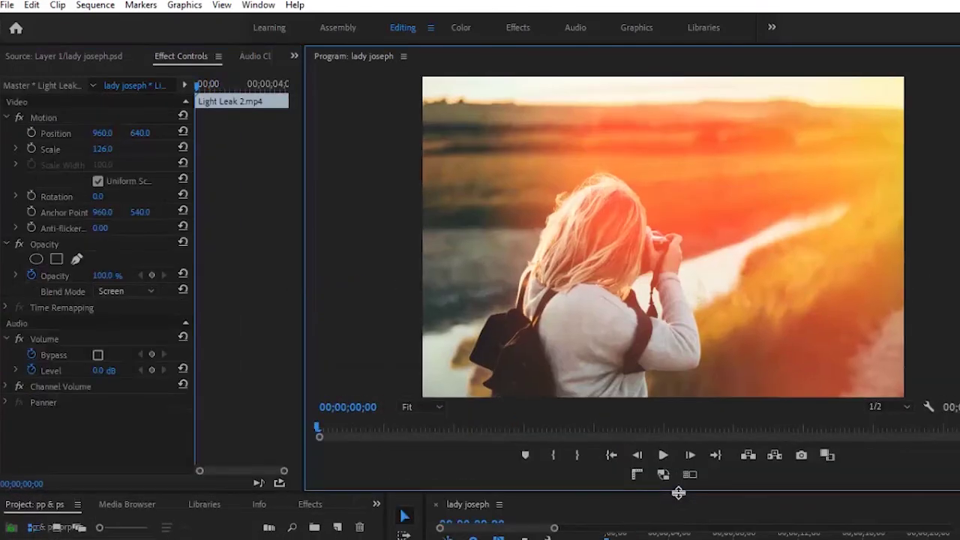
click(671, 458)
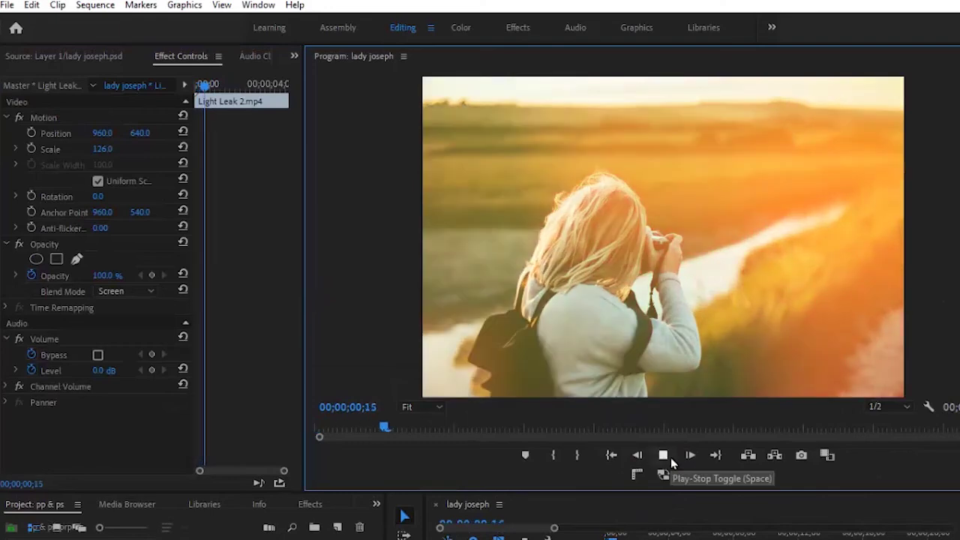